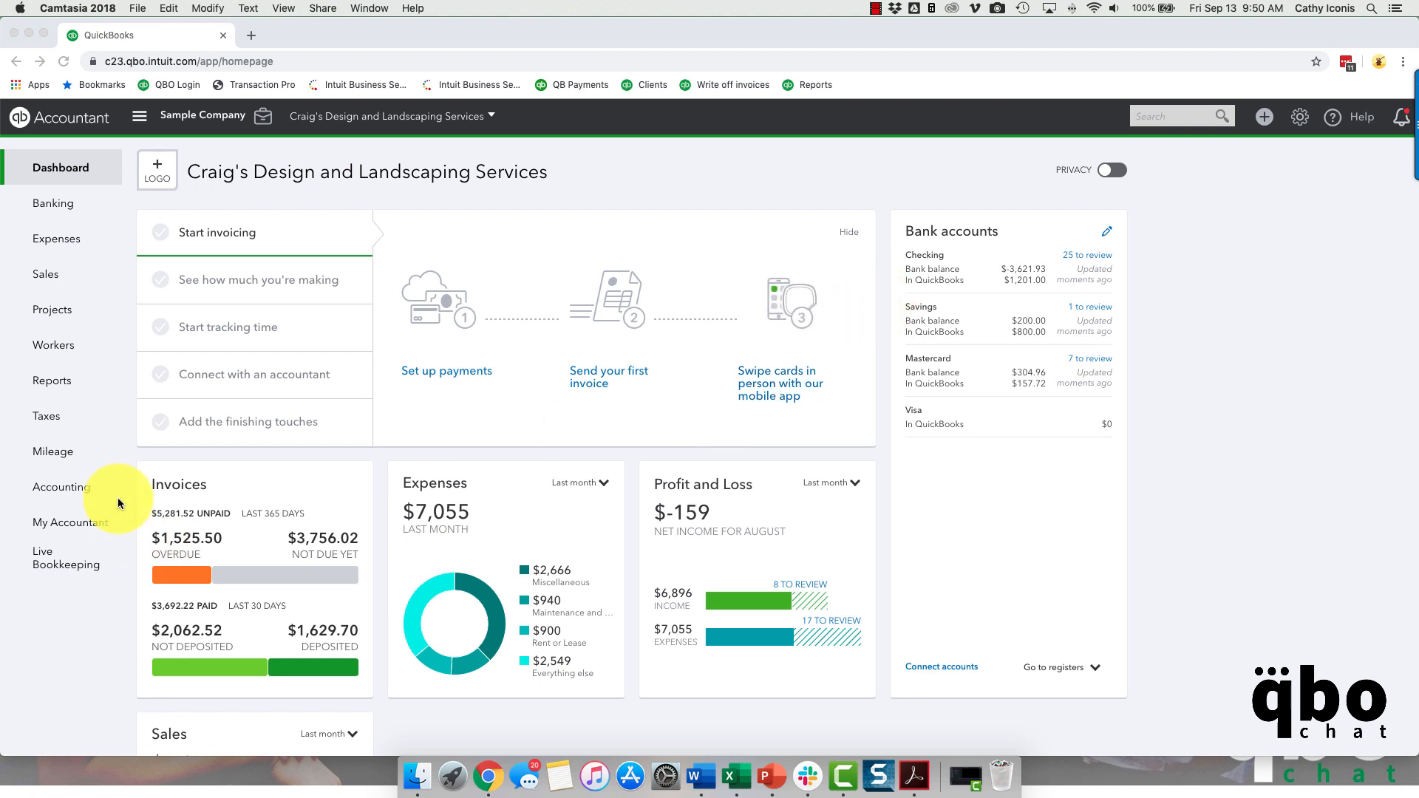
- Open the favorite Profit and Loss report from the report list and dismiss the customization tip
left_click(55, 380)
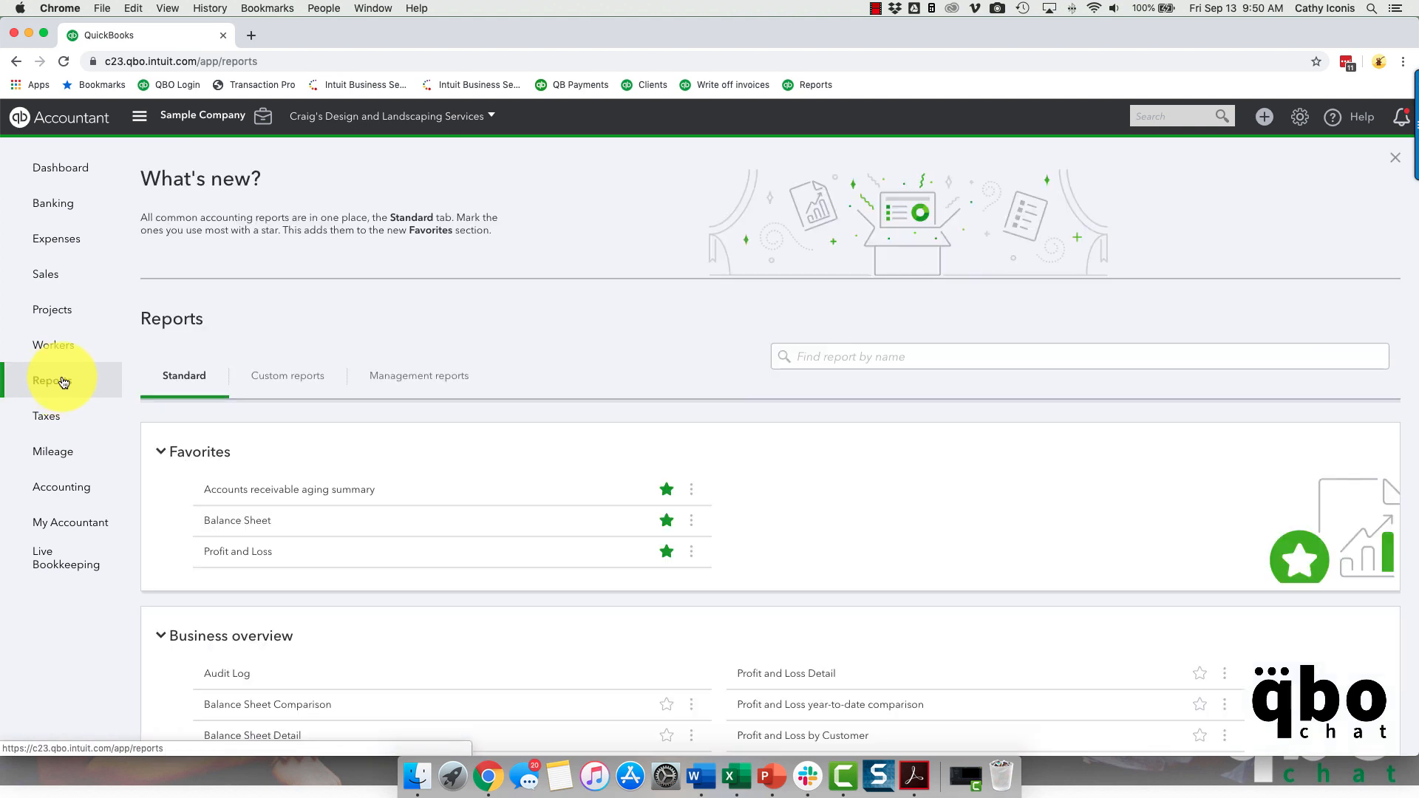
left_click(228, 554)
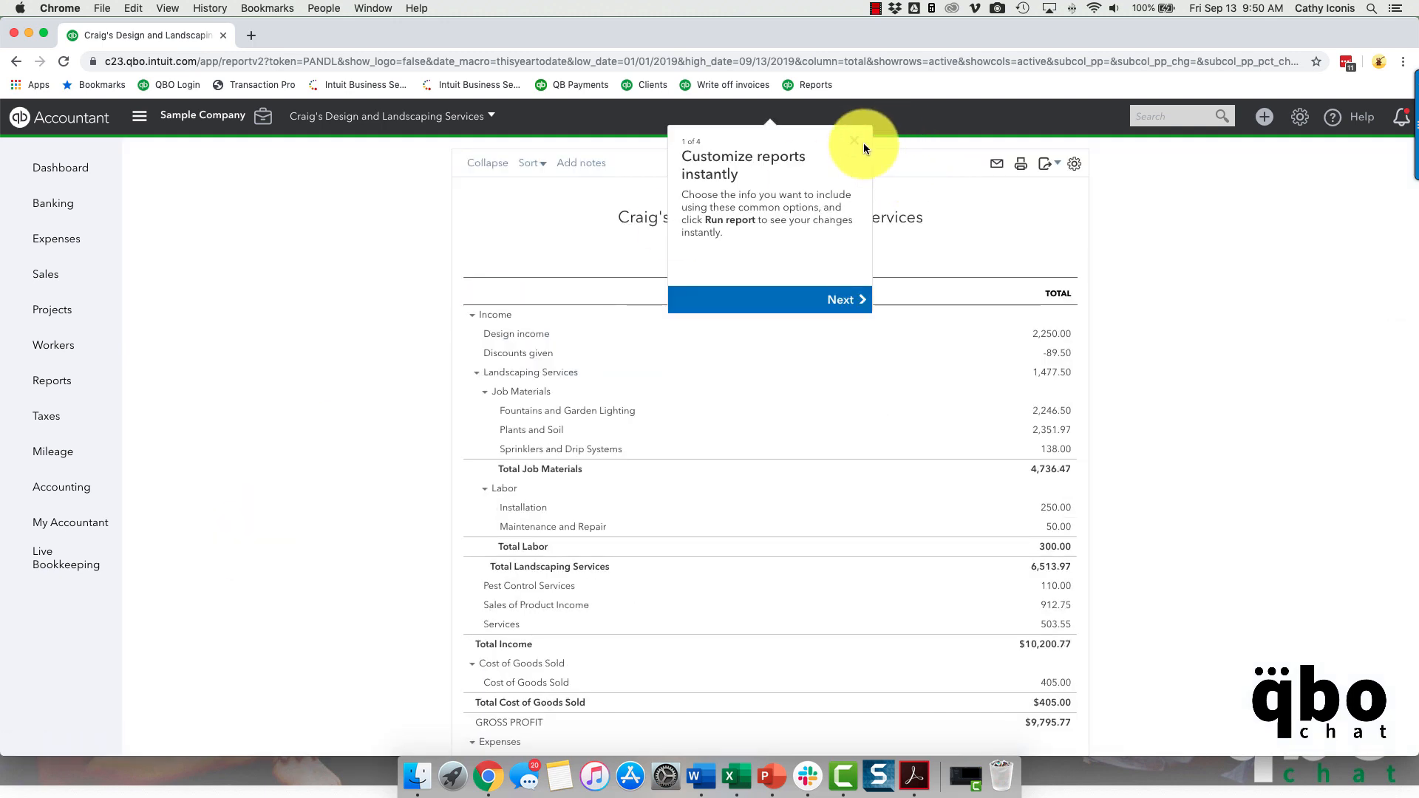
left_click(863, 143)
- Export the Profit and Loss report to Excel in the Downloads folder, replacing the existing file, and open the exported workbook
left_click(1051, 164)
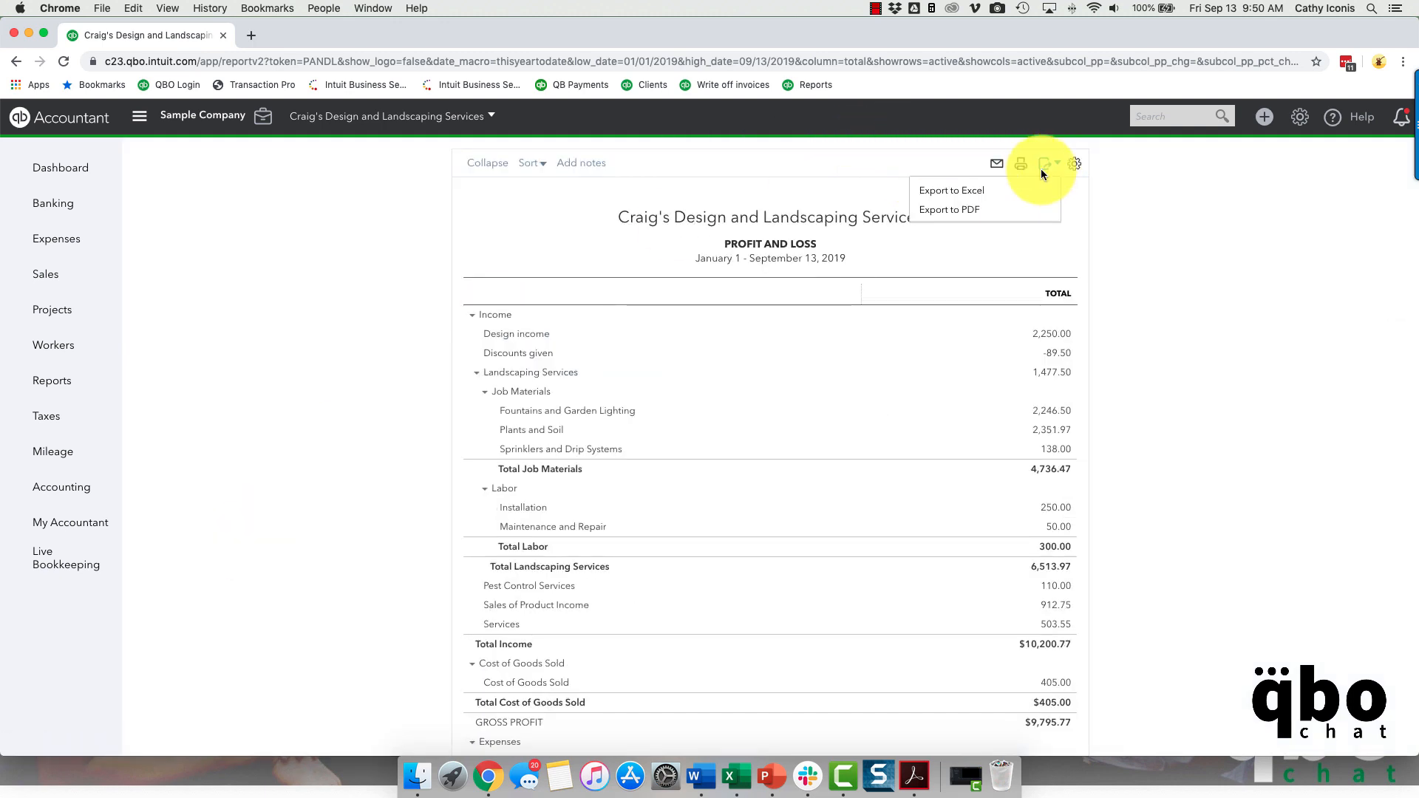
left_click(1018, 186)
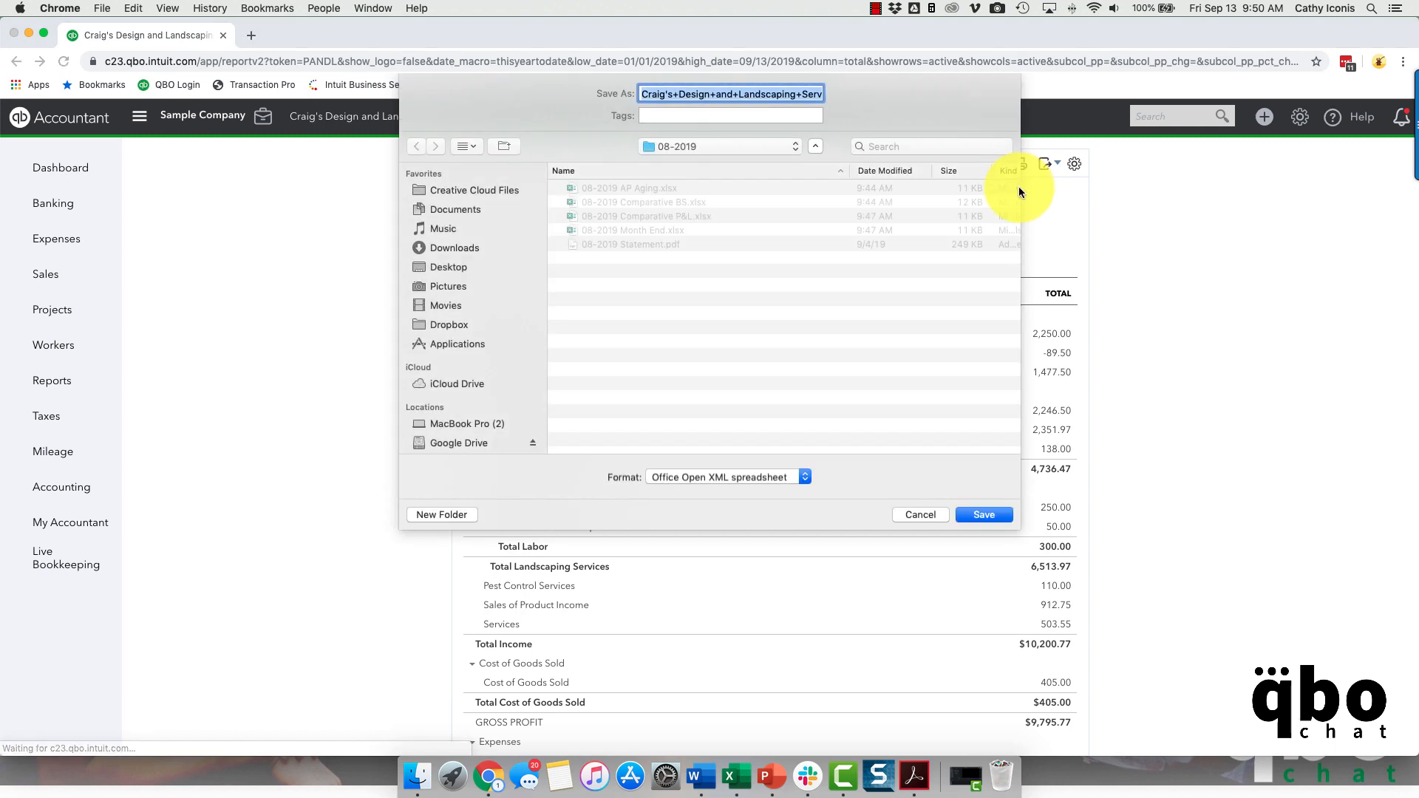
left_click(445, 249)
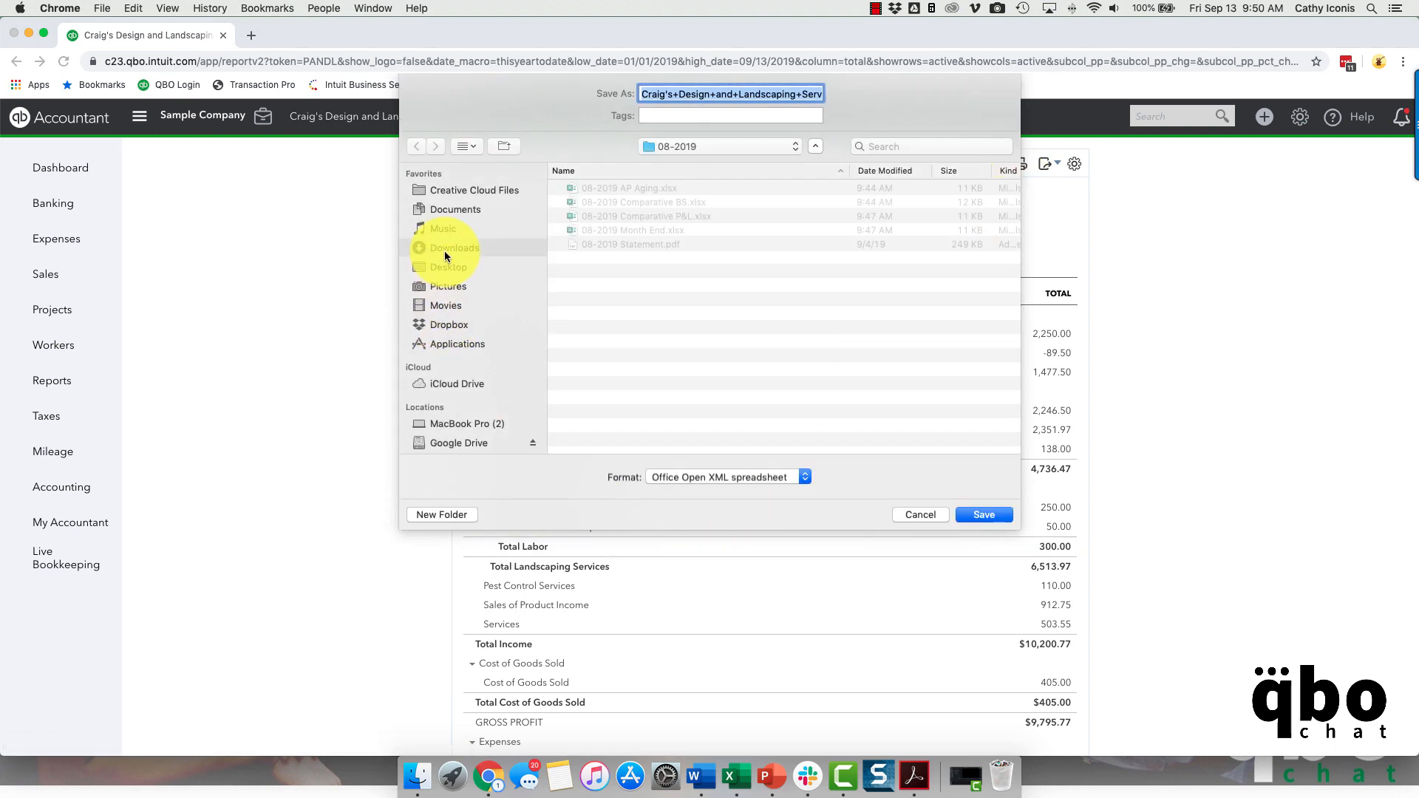
left_click(960, 511)
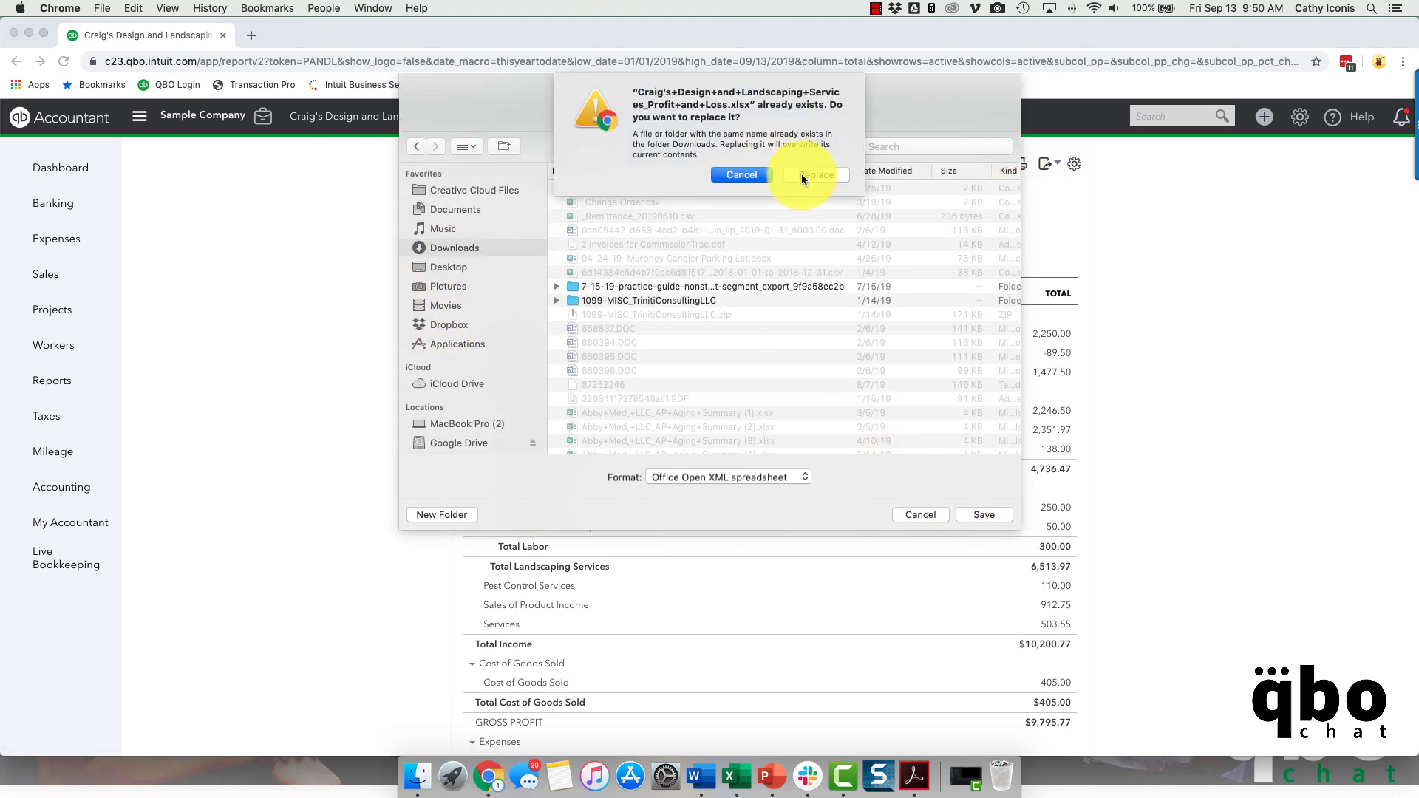
left_click(802, 175)
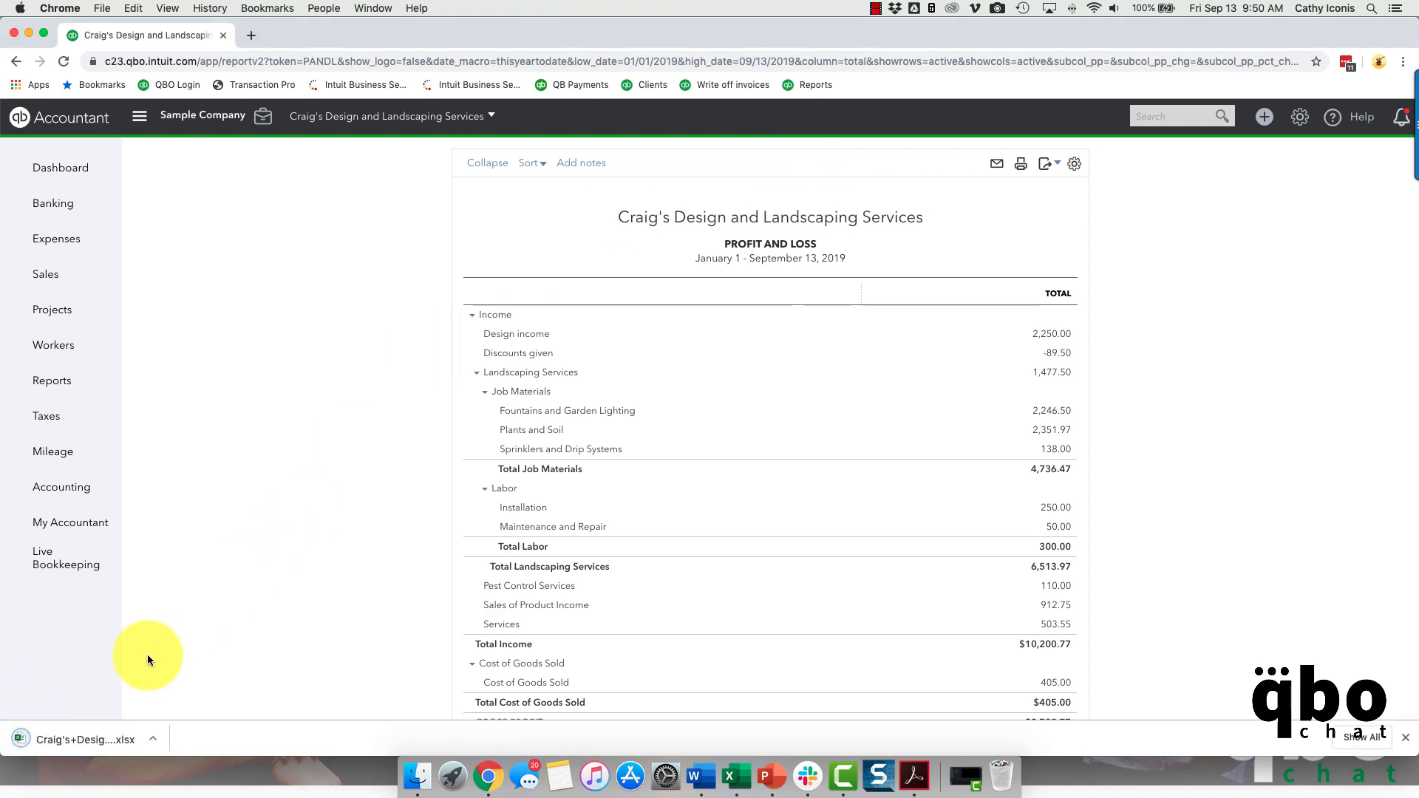
left_click(80, 736)
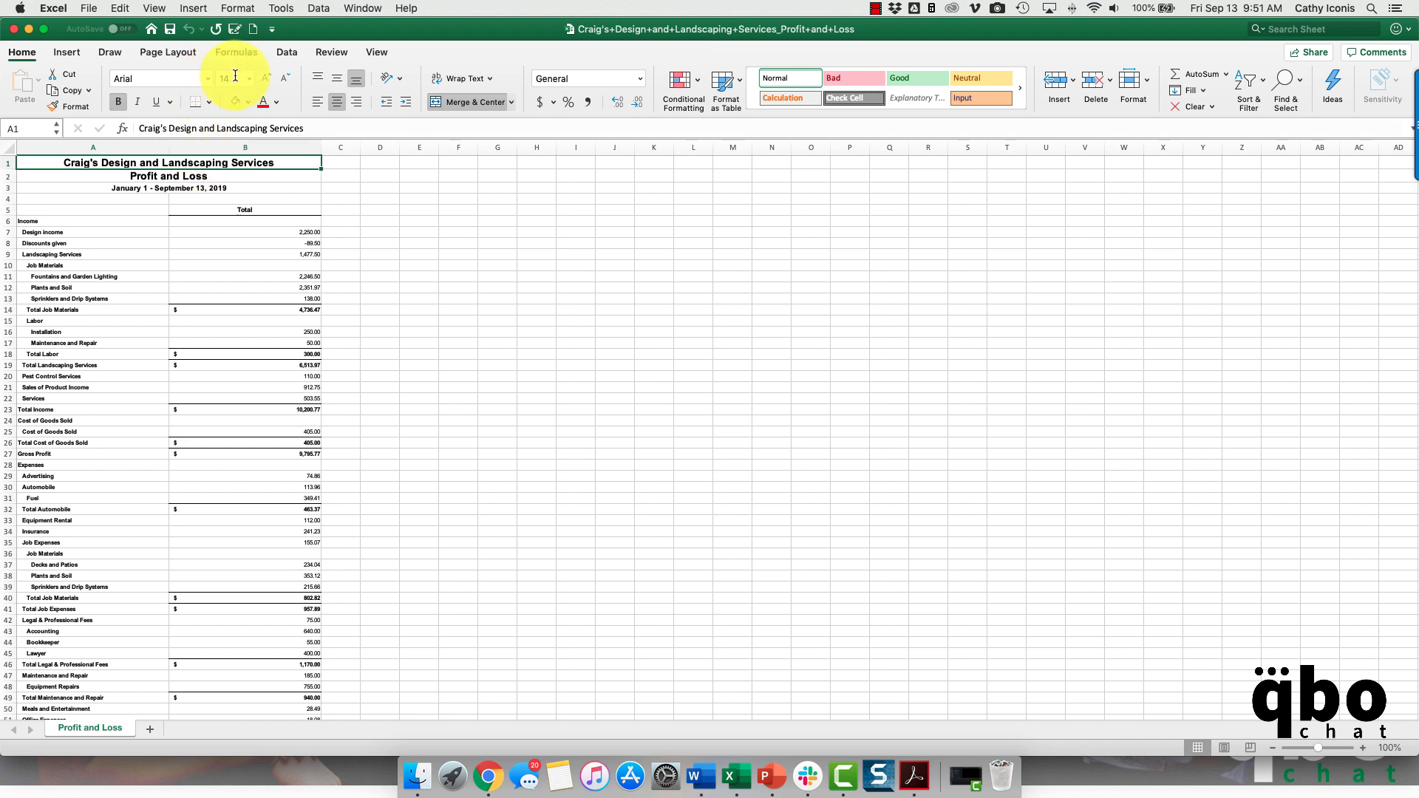
- Set the font size of the entire exported sheet to 12 and auto-fit all column widths
left_click(241, 232)
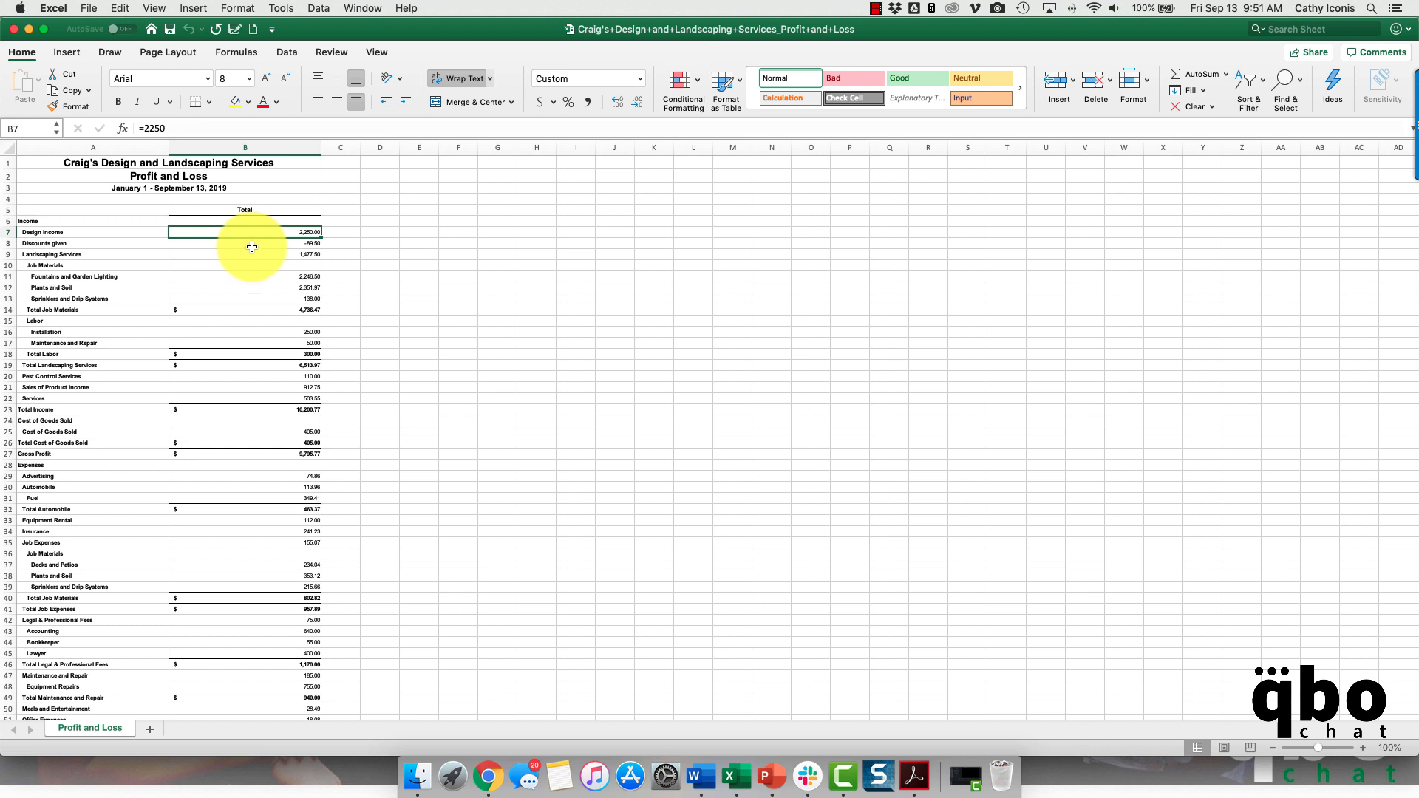
left_click(9, 146)
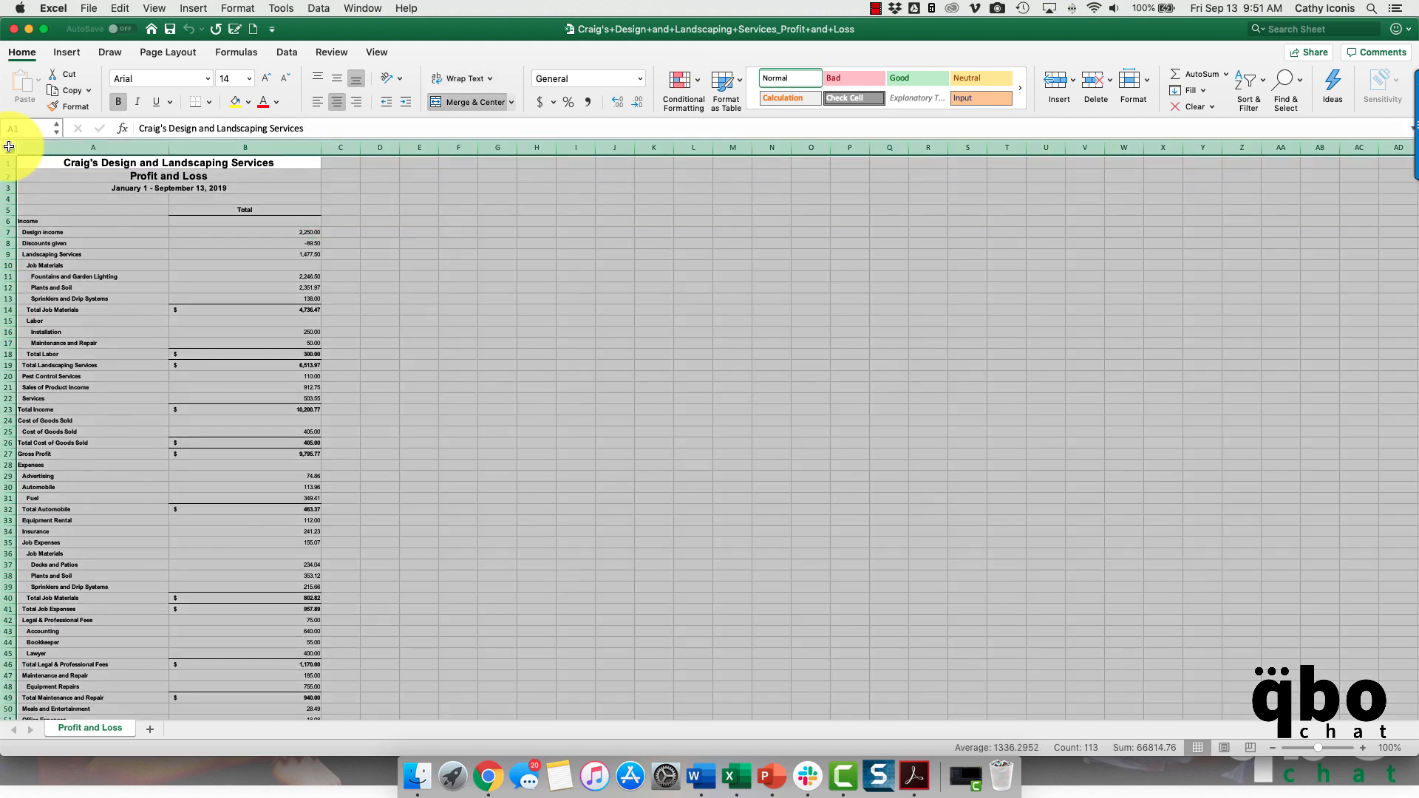
left_click(288, 82)
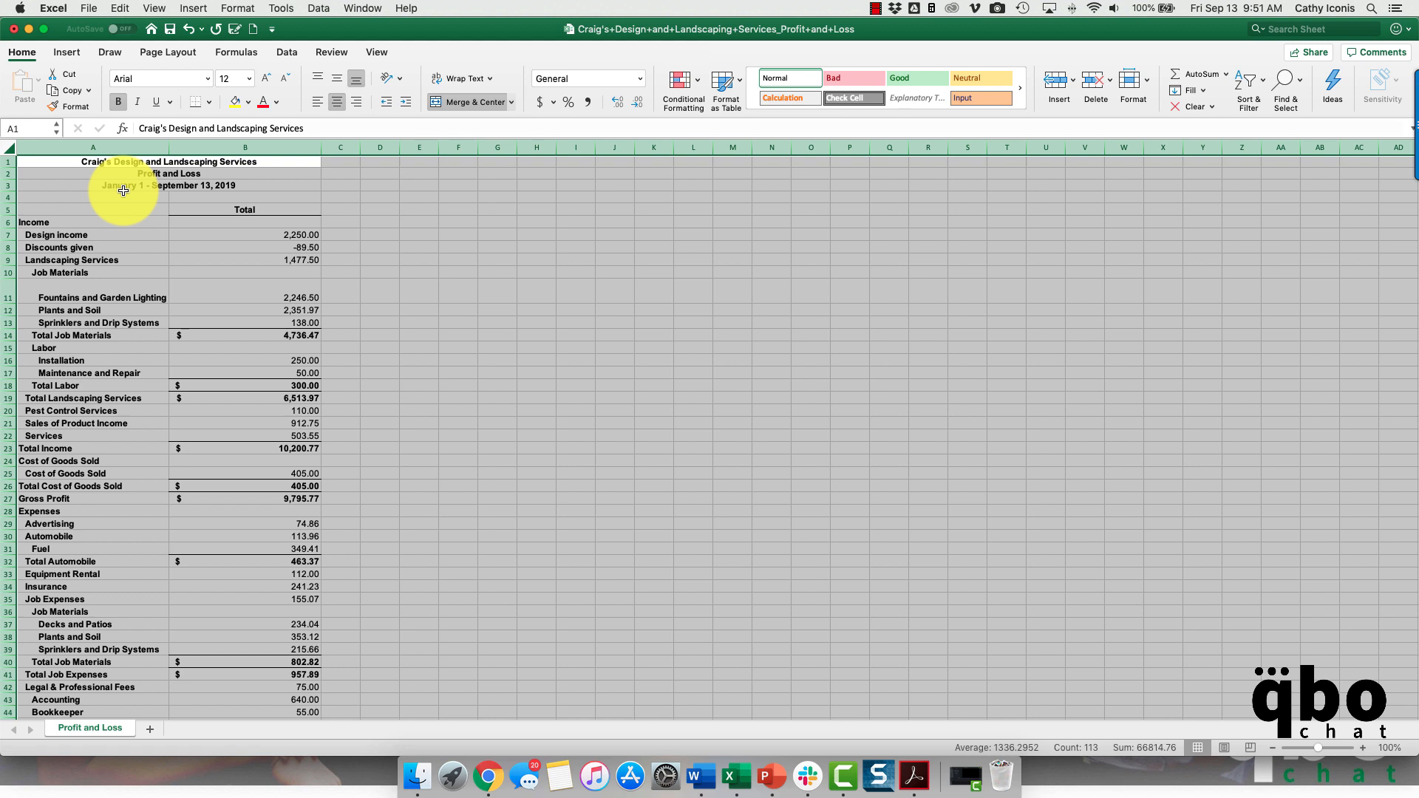
double_click(322, 146)
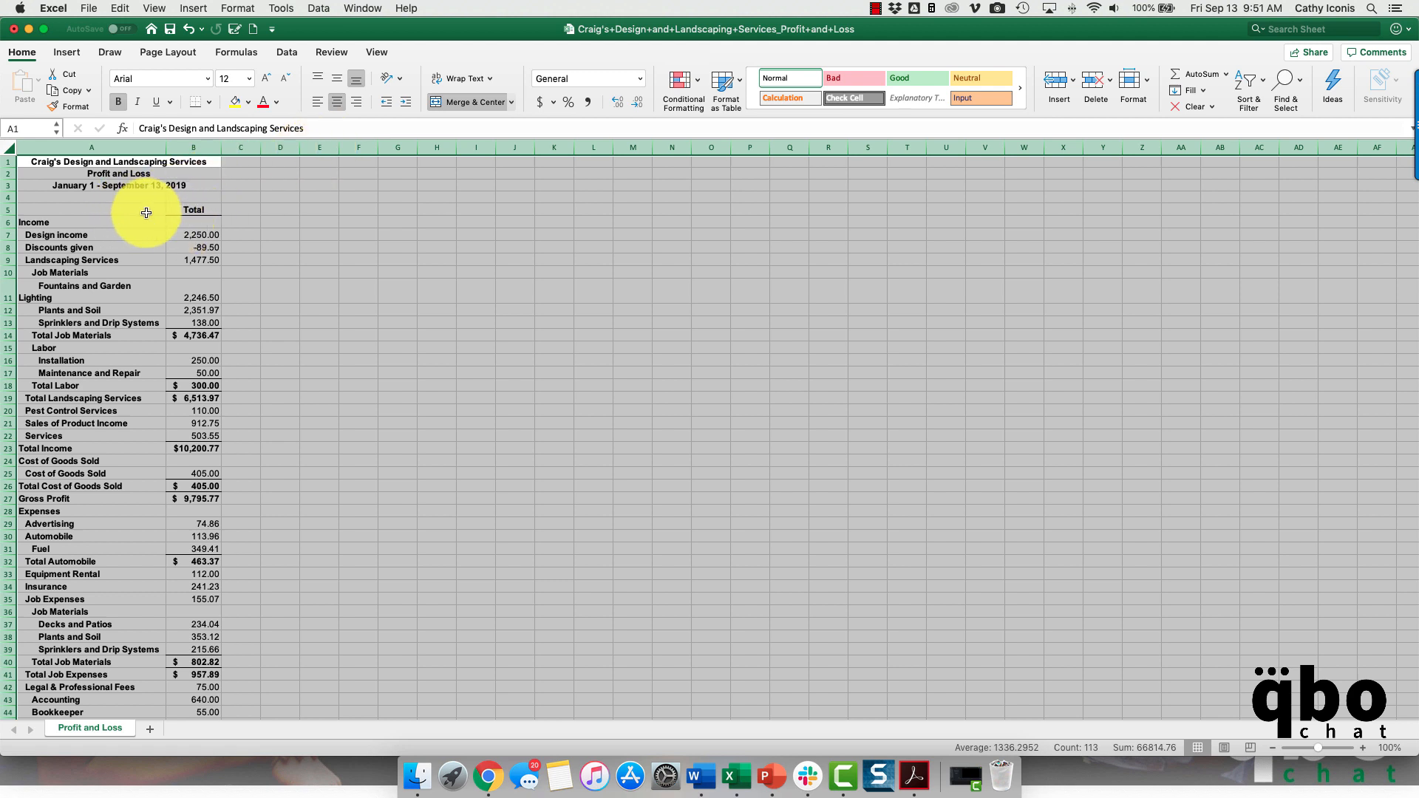
scroll(134, 231, "down", 10)
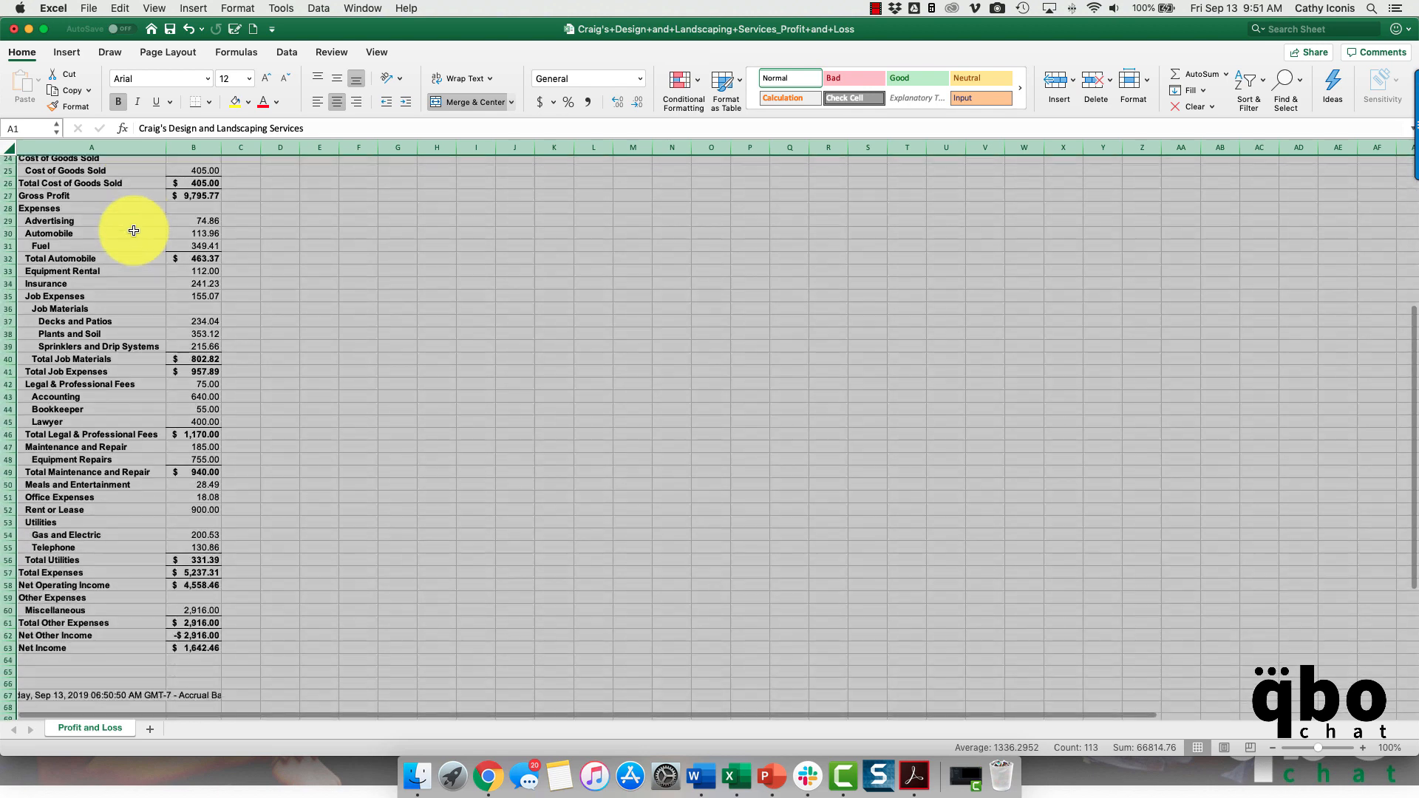
scroll(133, 231, "up", 10)
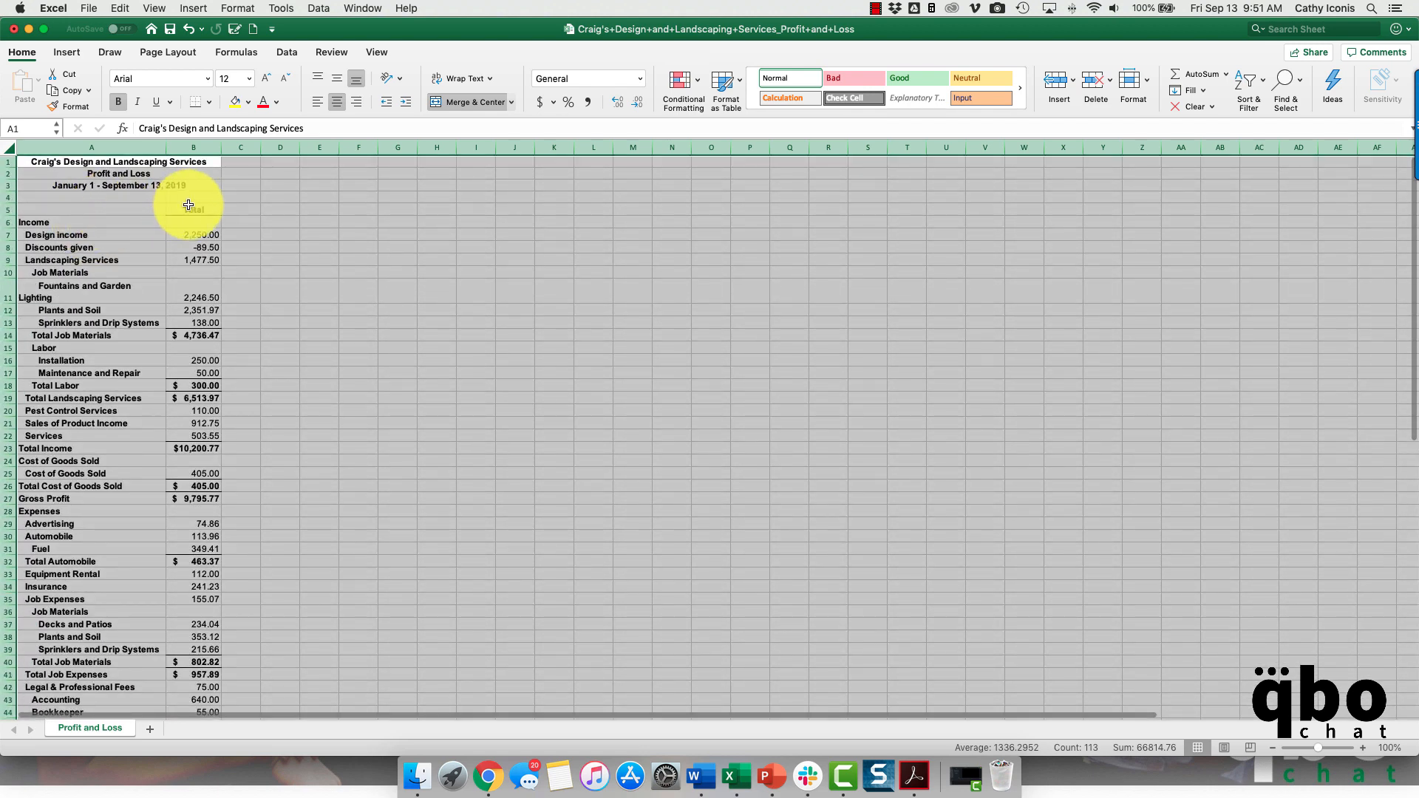
left_click(254, 220)
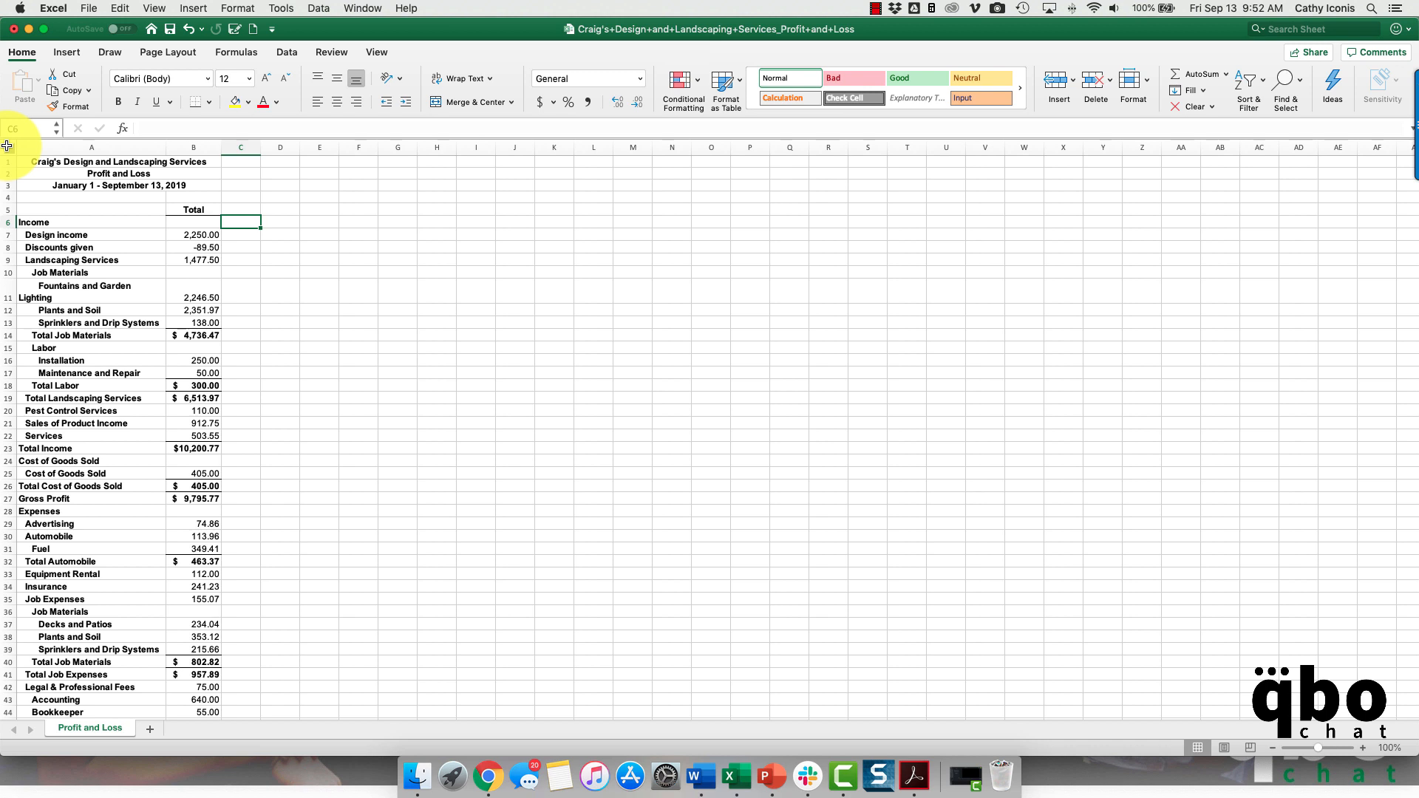
- Switch back to QuickBooks in Chrome and rerun the year-to-date Profit and Loss report with columns displayed by Months
left_click(488, 776)
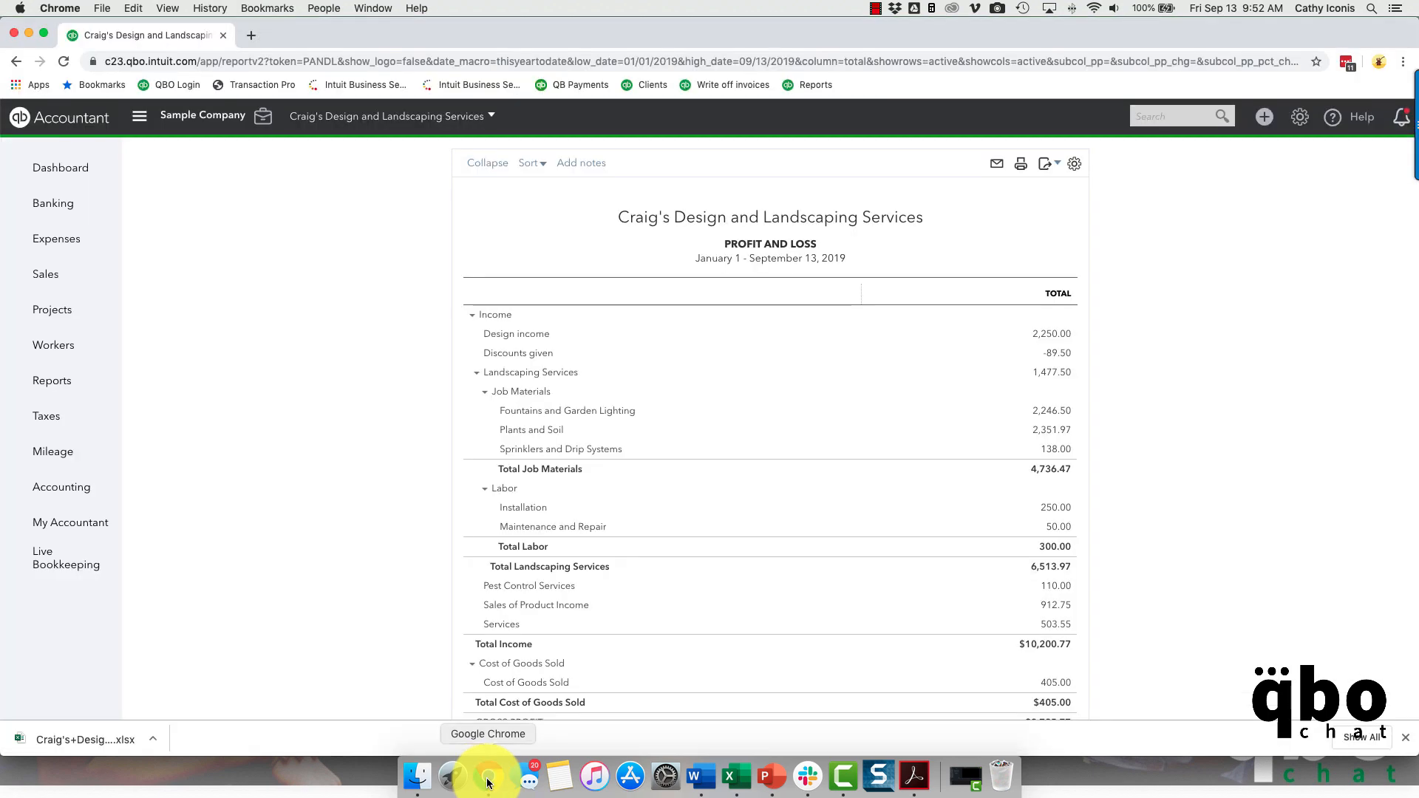
scroll(336, 298, "up", 3)
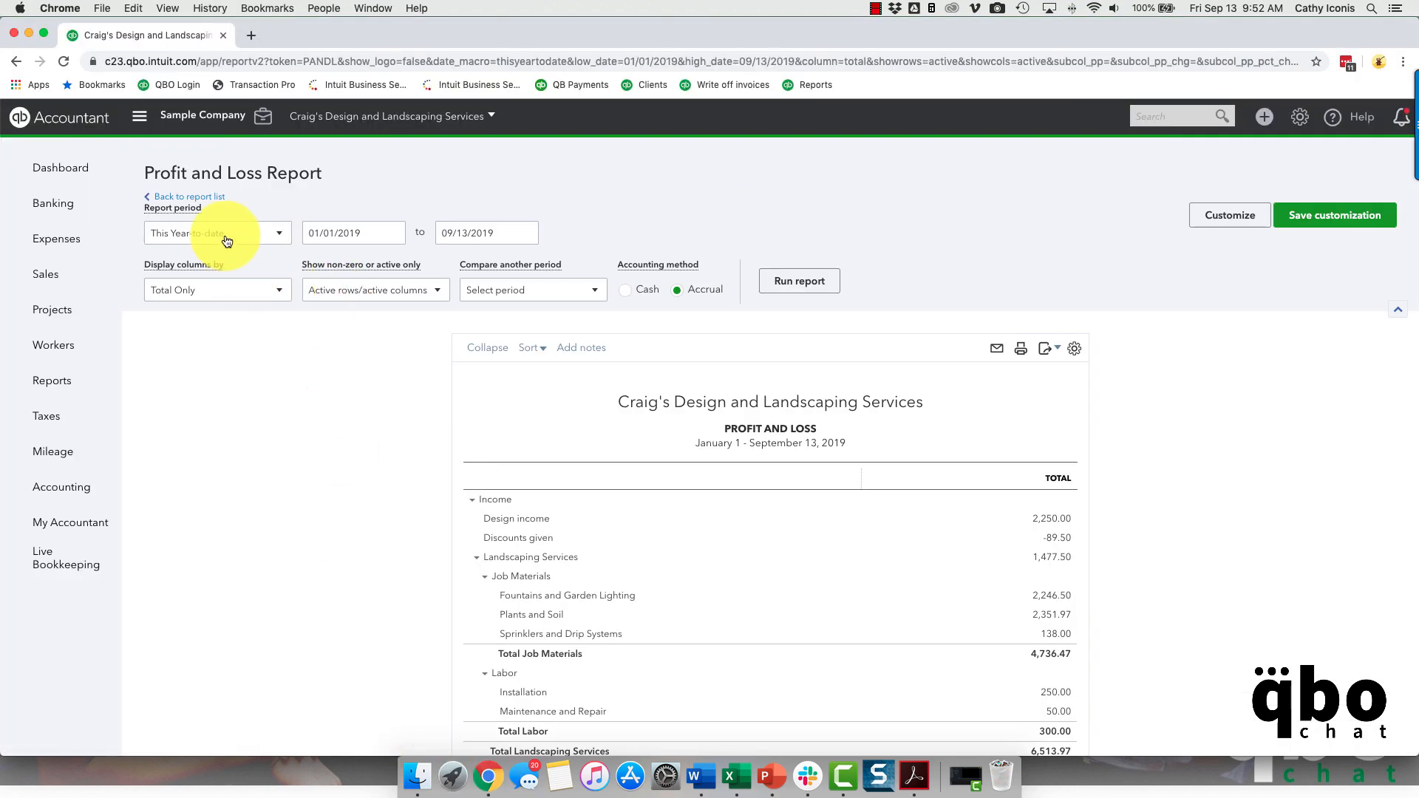
left_click(269, 240)
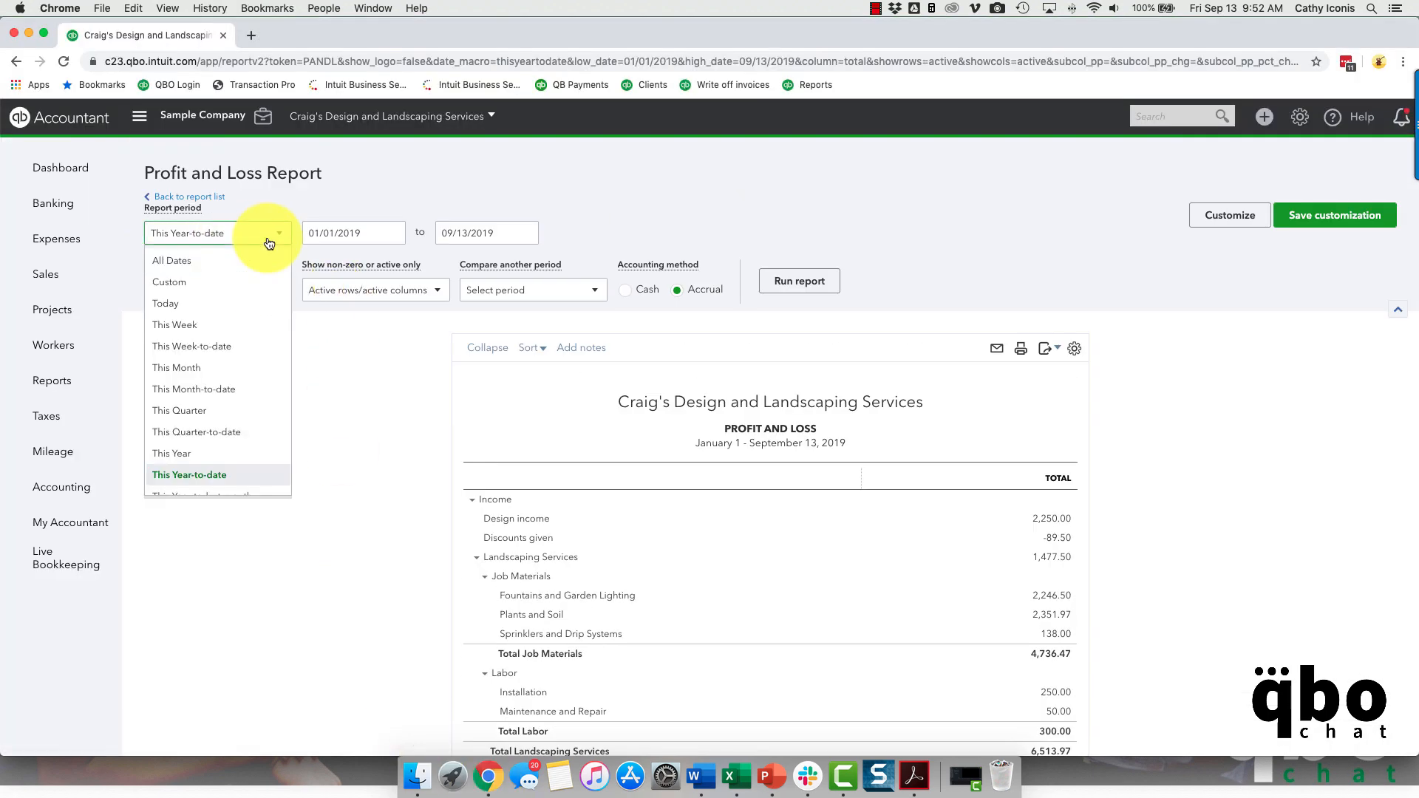
left_click(279, 235)
left_click(223, 290)
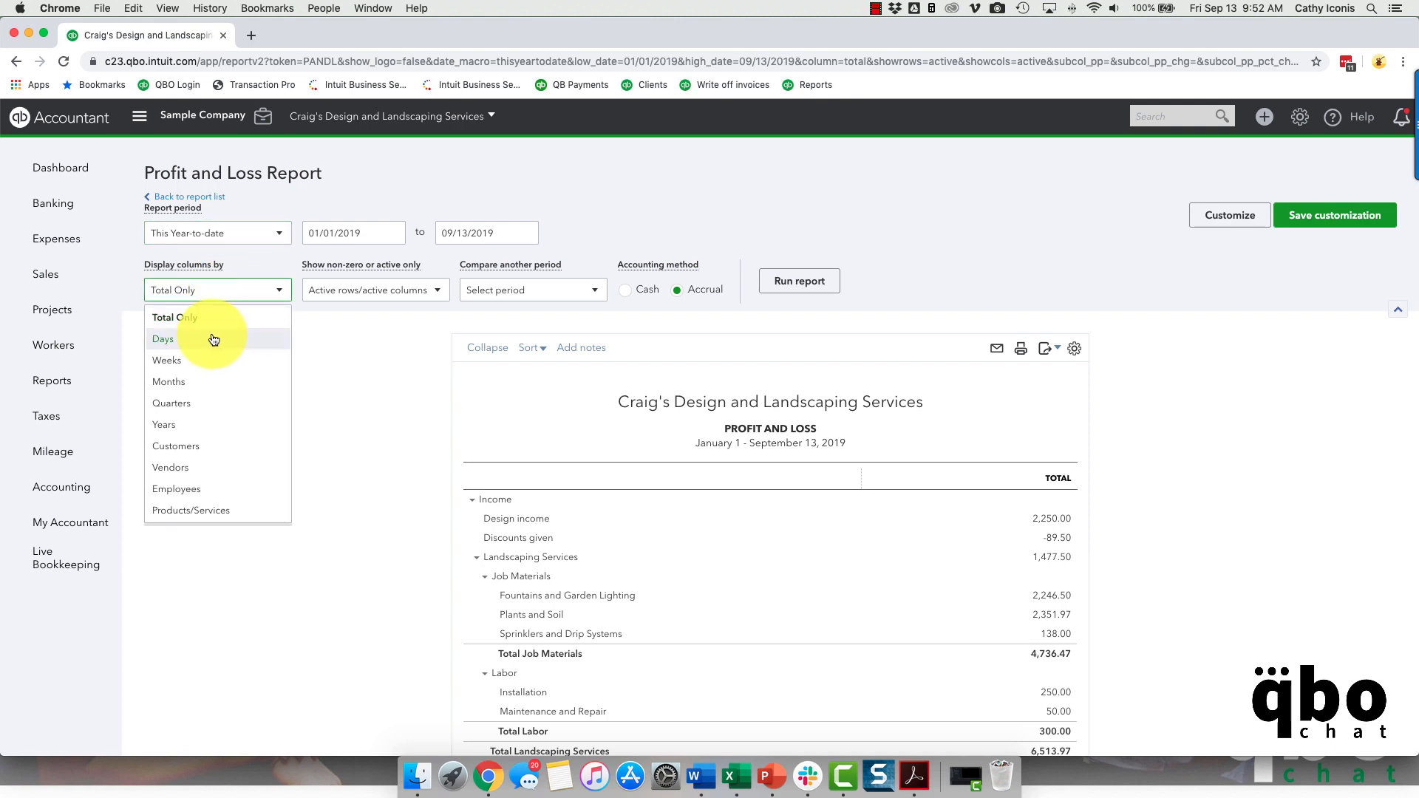
left_click(208, 384)
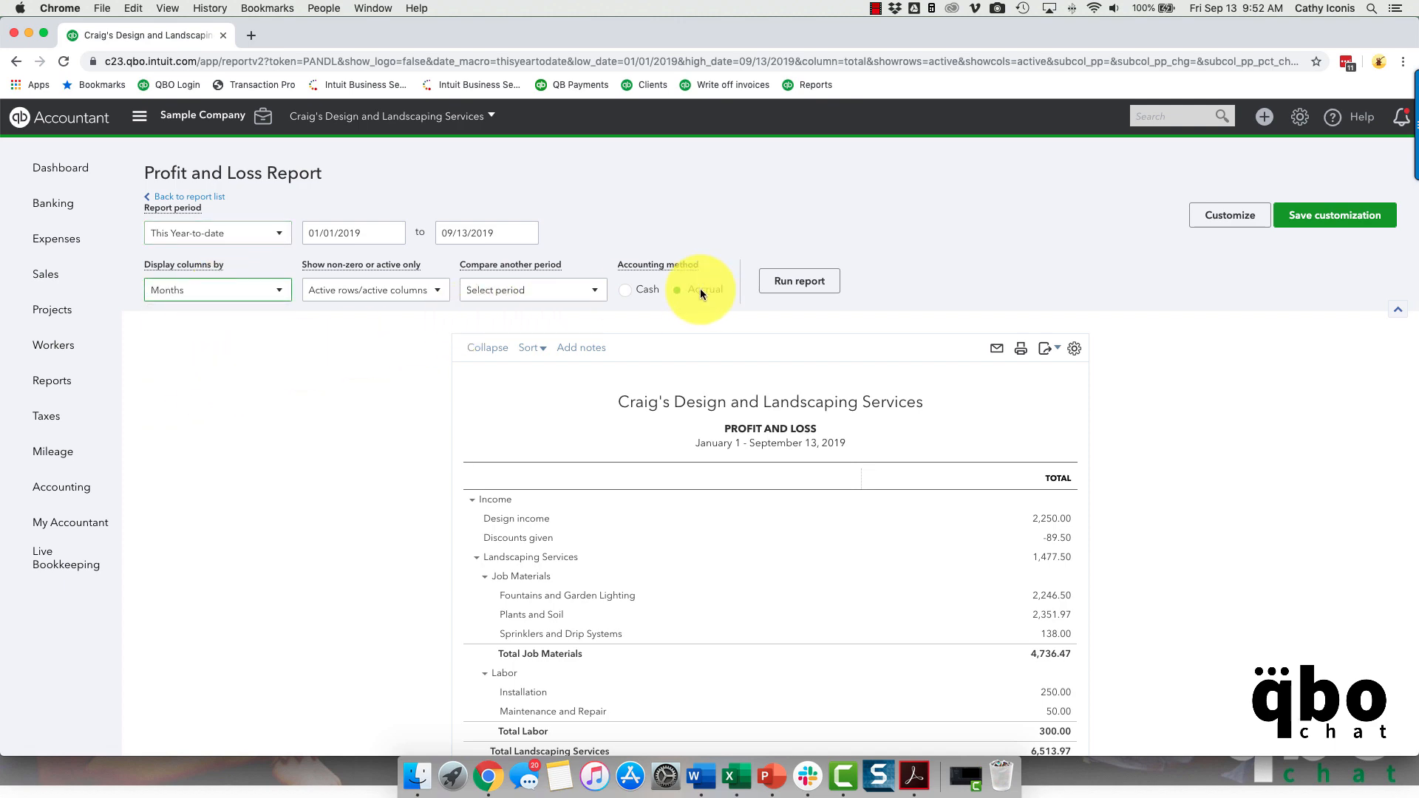
left_click(804, 281)
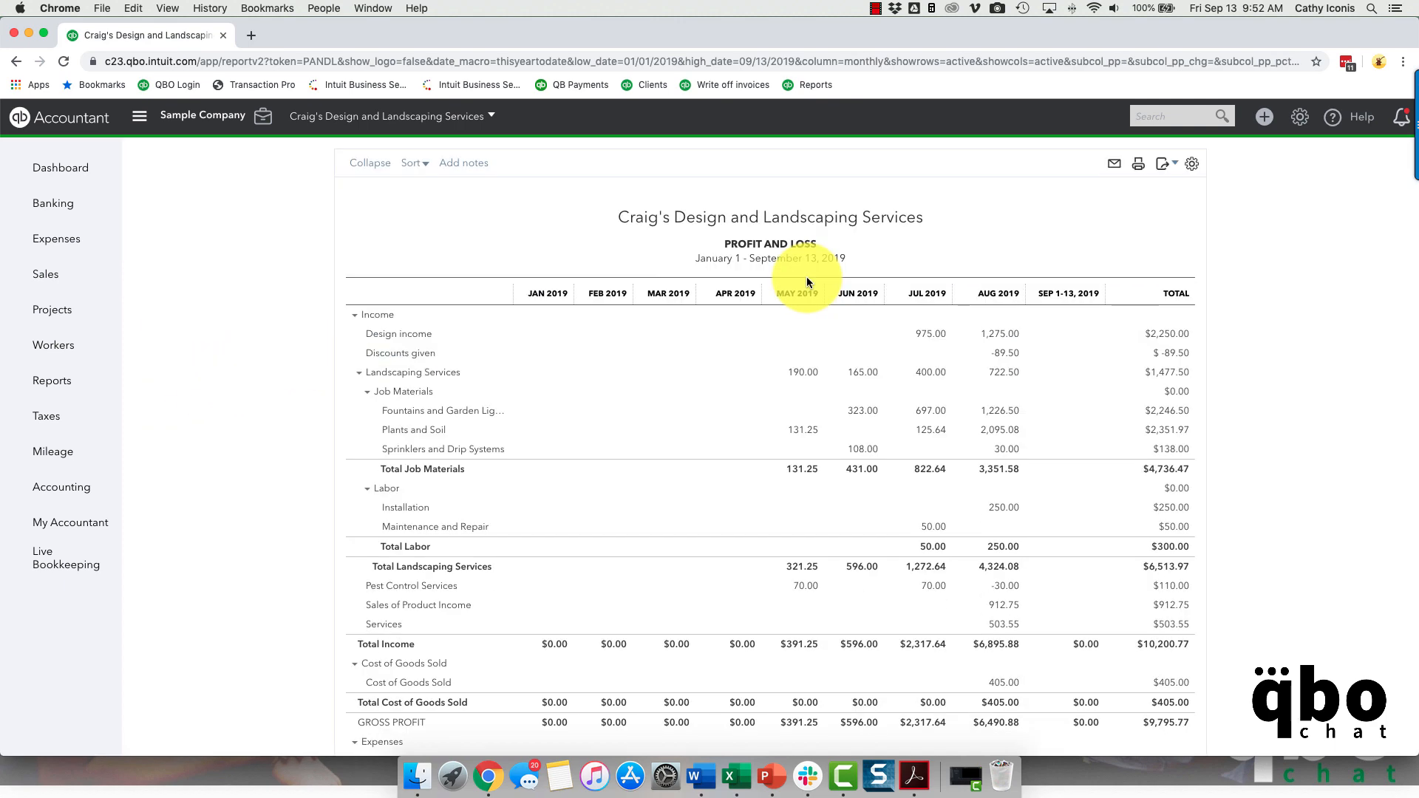
- Export the monthly Profit and Loss report to Excel under its suggested file name and open the workbook
left_click(1168, 164)
left_click(1161, 185)
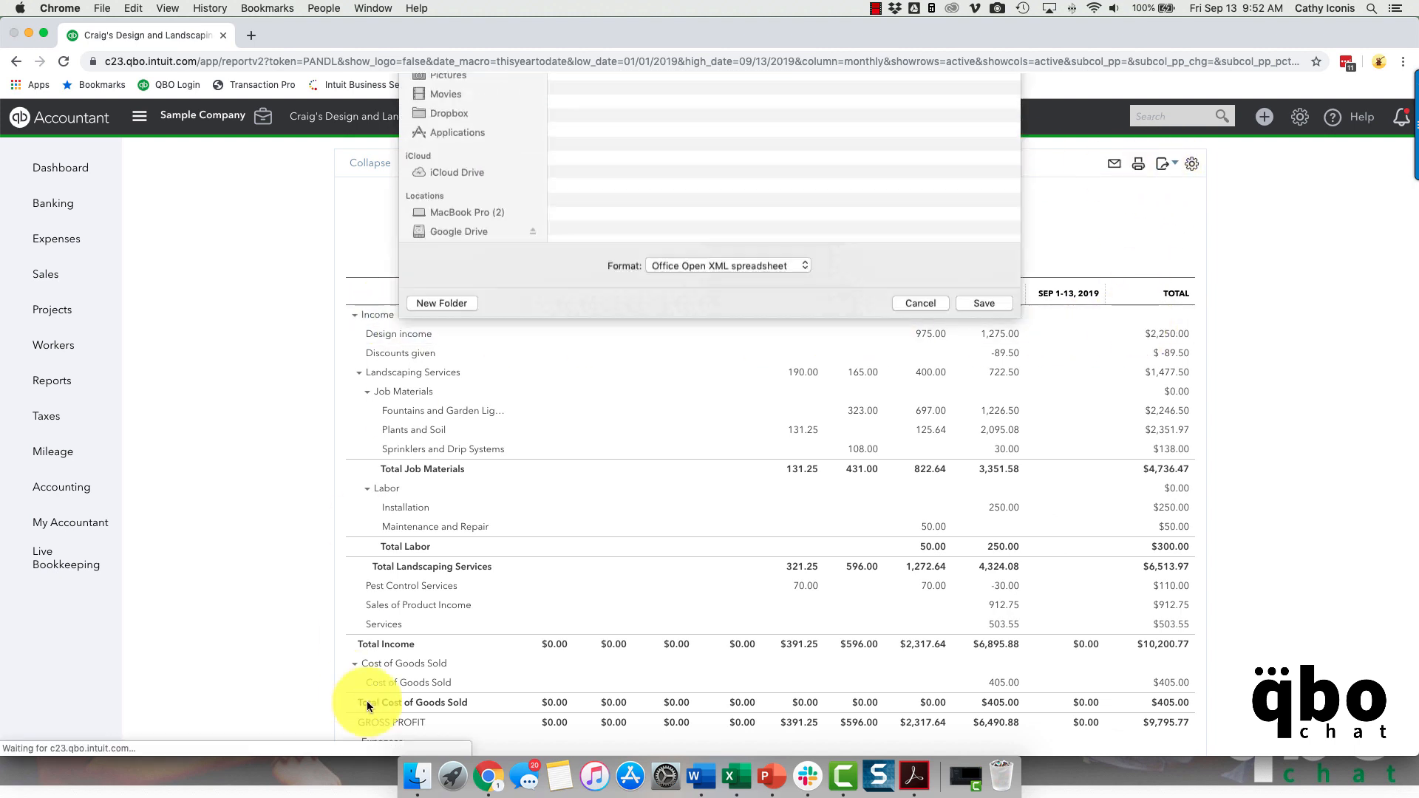
left_click(965, 518)
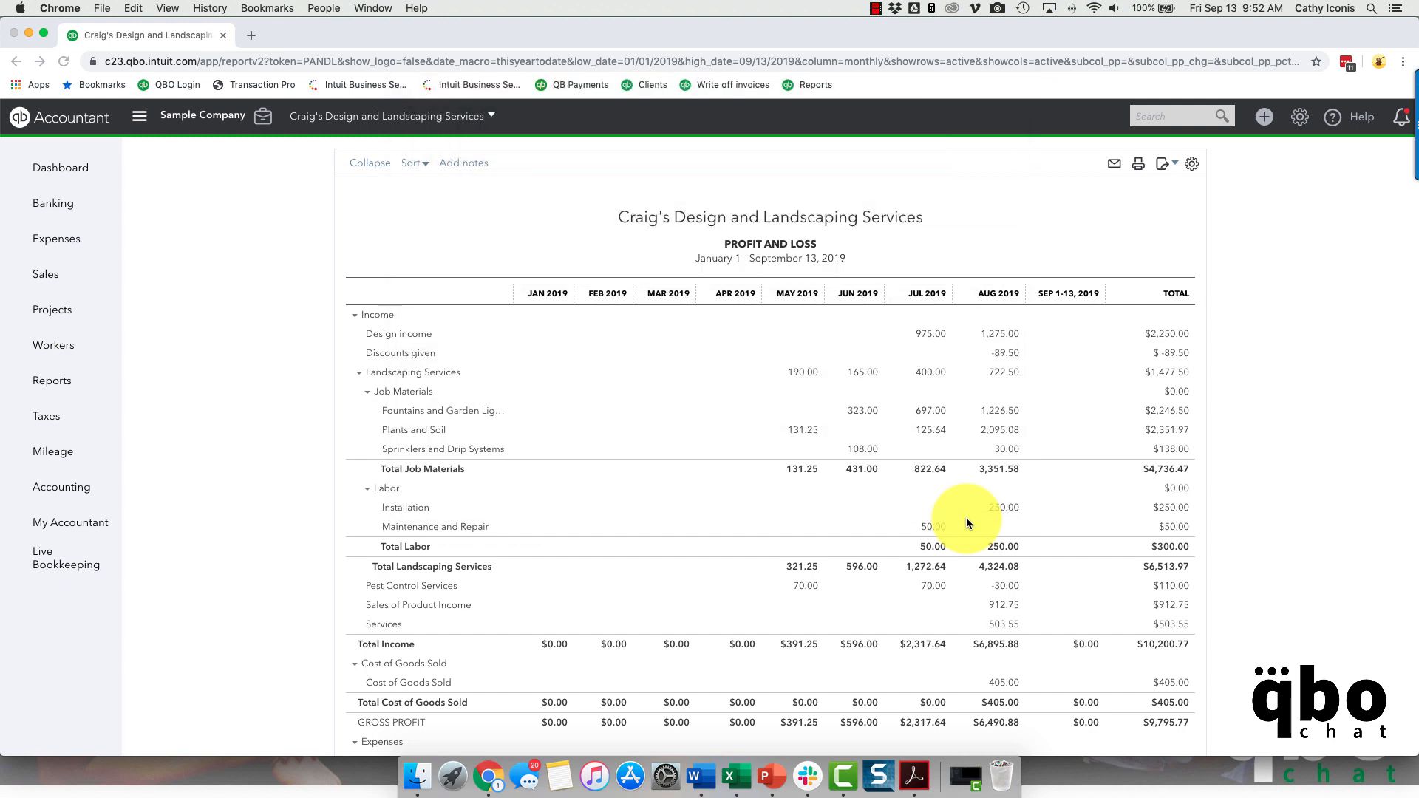
left_click(72, 742)
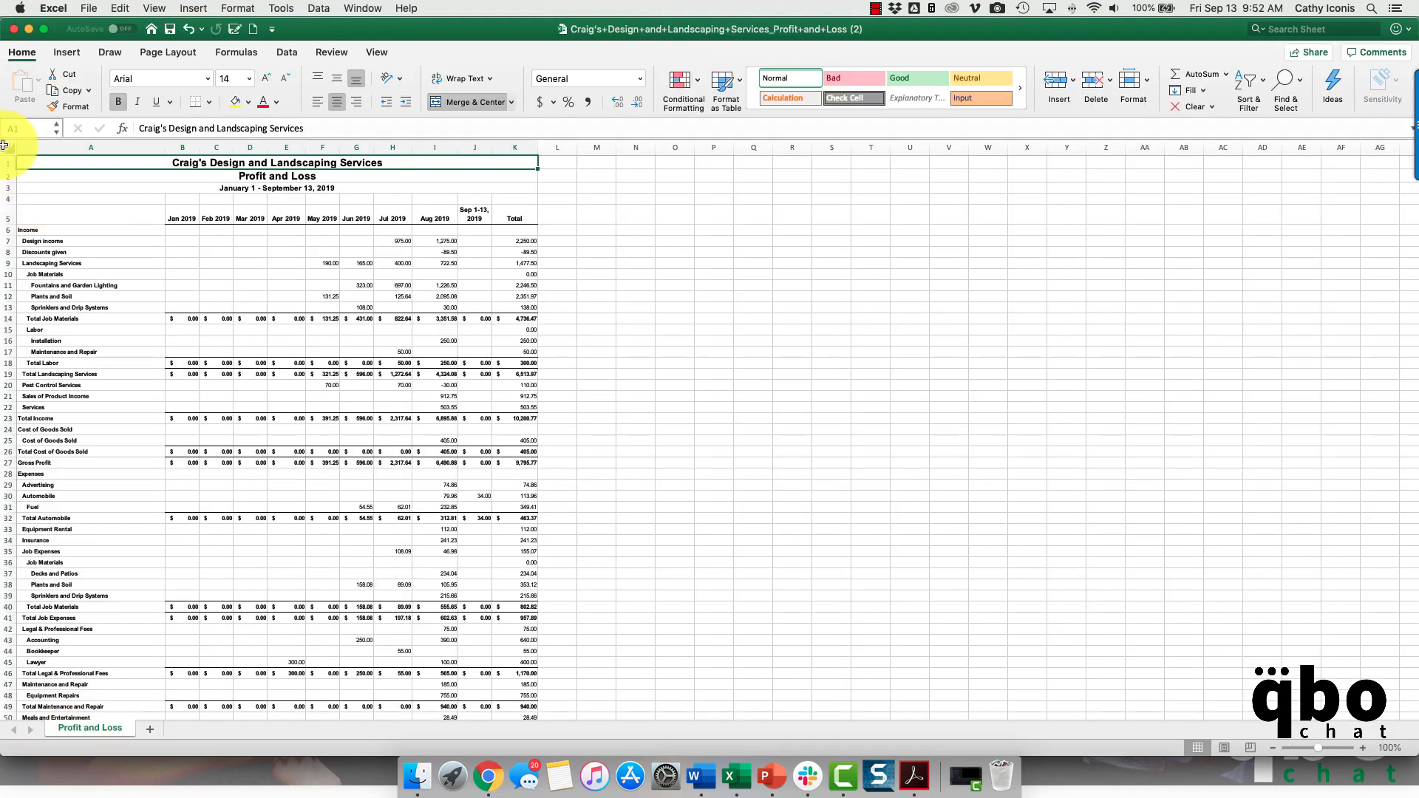
- Set the entire monthly report sheet to font size 12 and auto-fit every column so the amounts fit
left_click(4, 145)
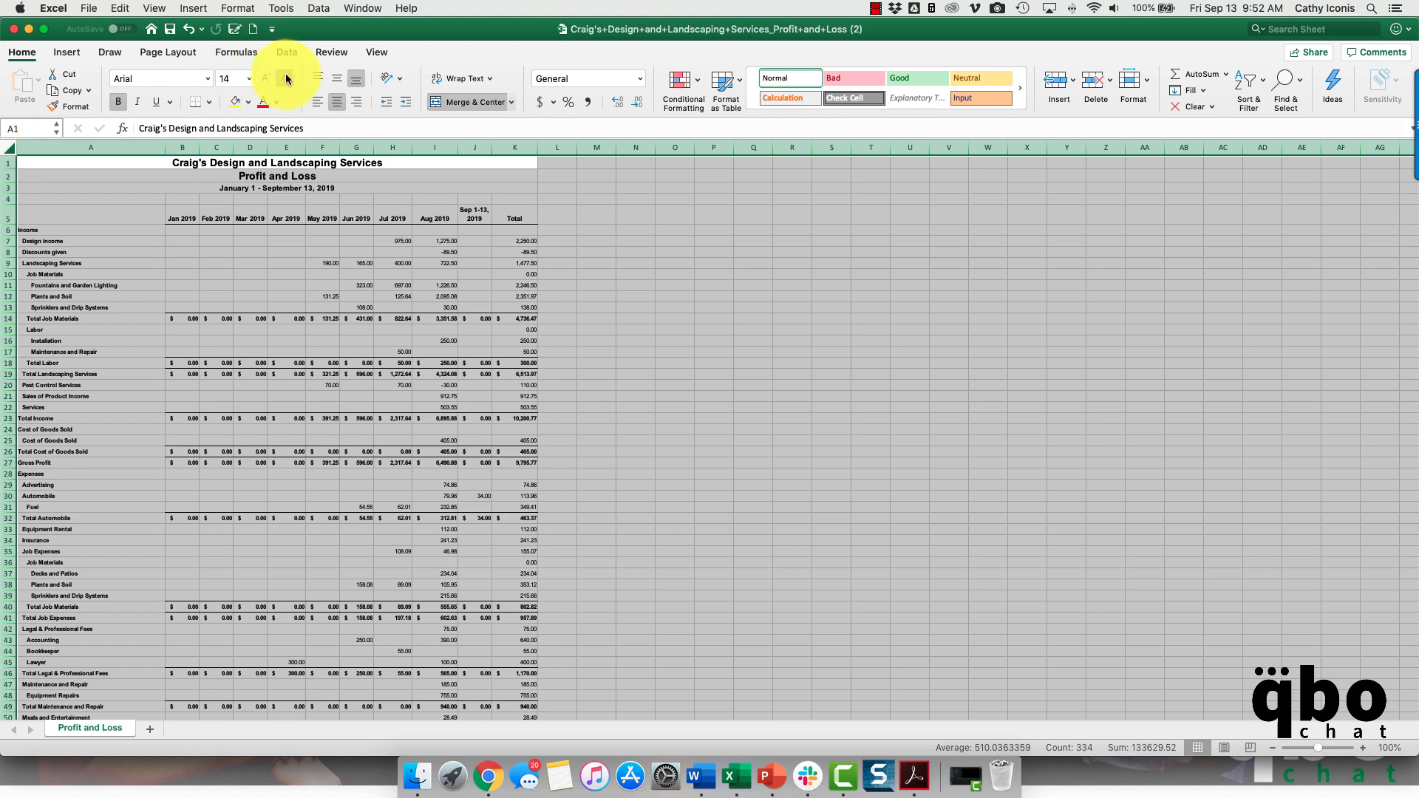
left_click(286, 77)
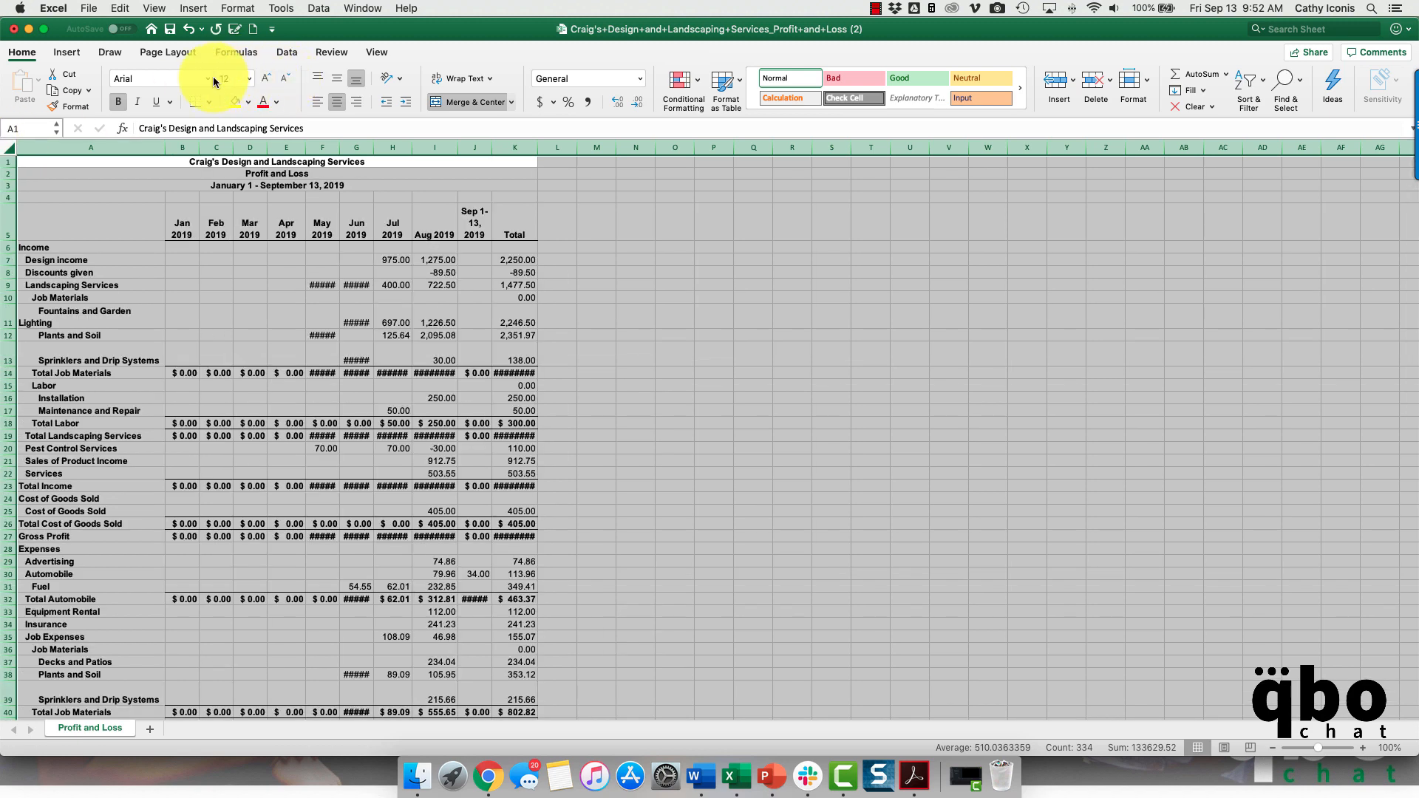
left_click_drag(339, 146, 338, 146)
double_click(339, 146)
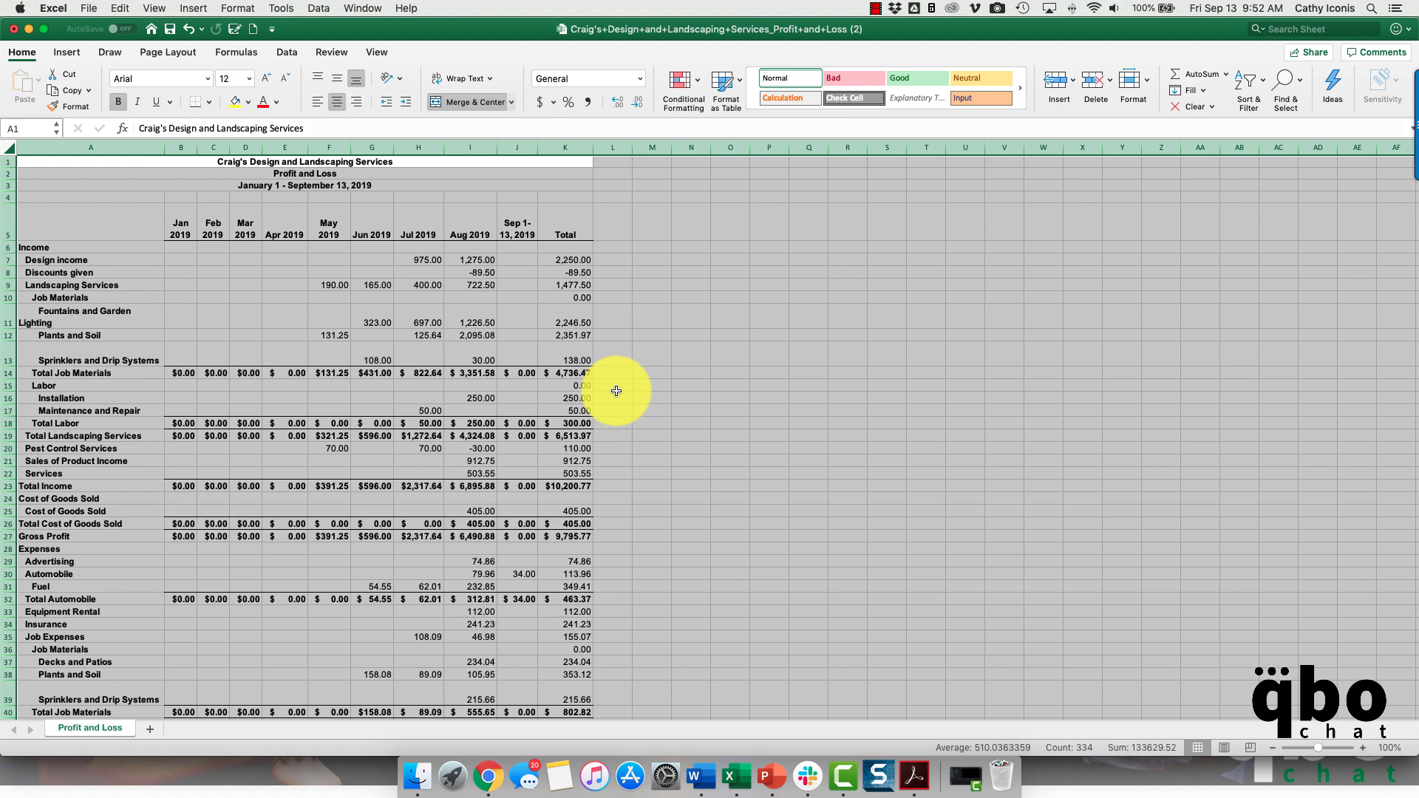
scroll(463, 392, "down", 10)
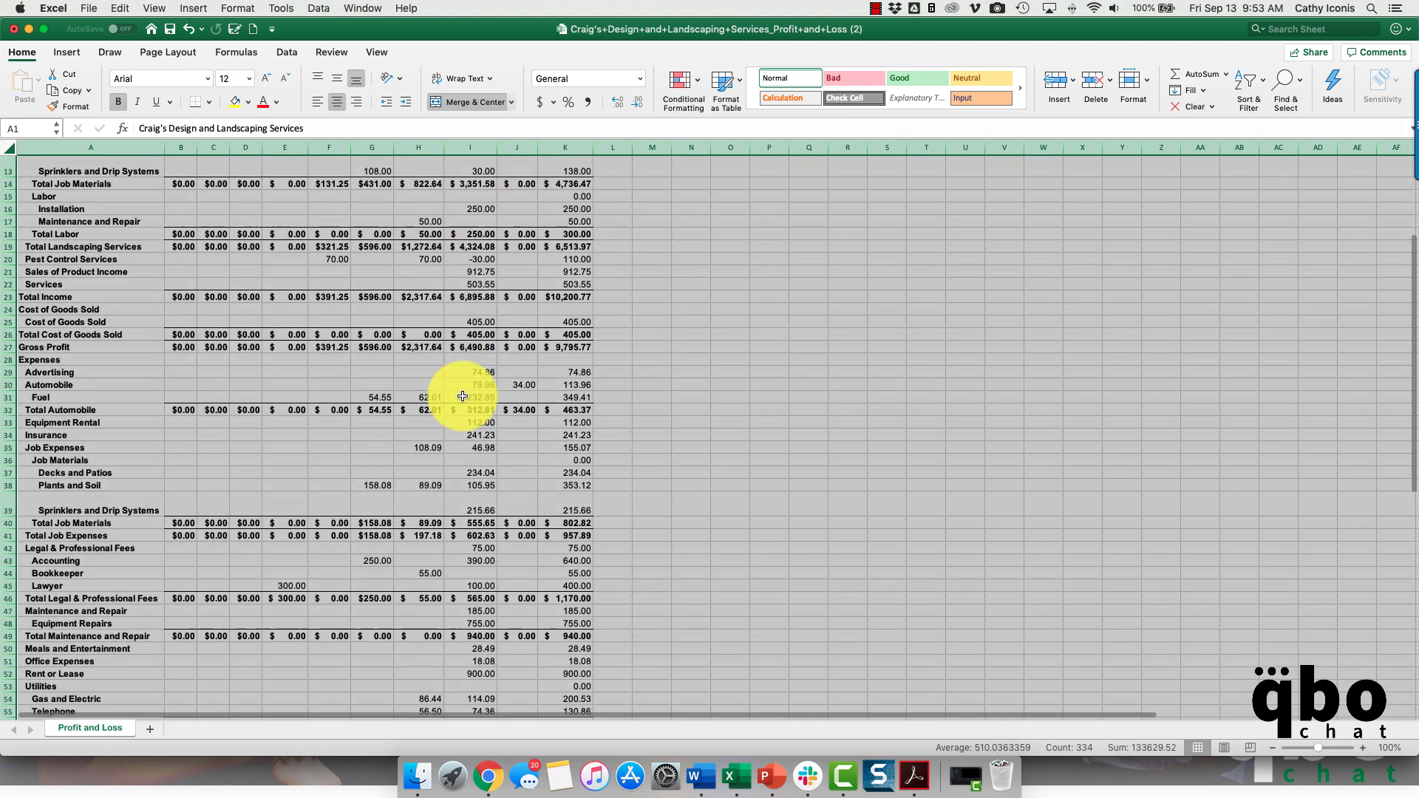
scroll(462, 397, "up", 10)
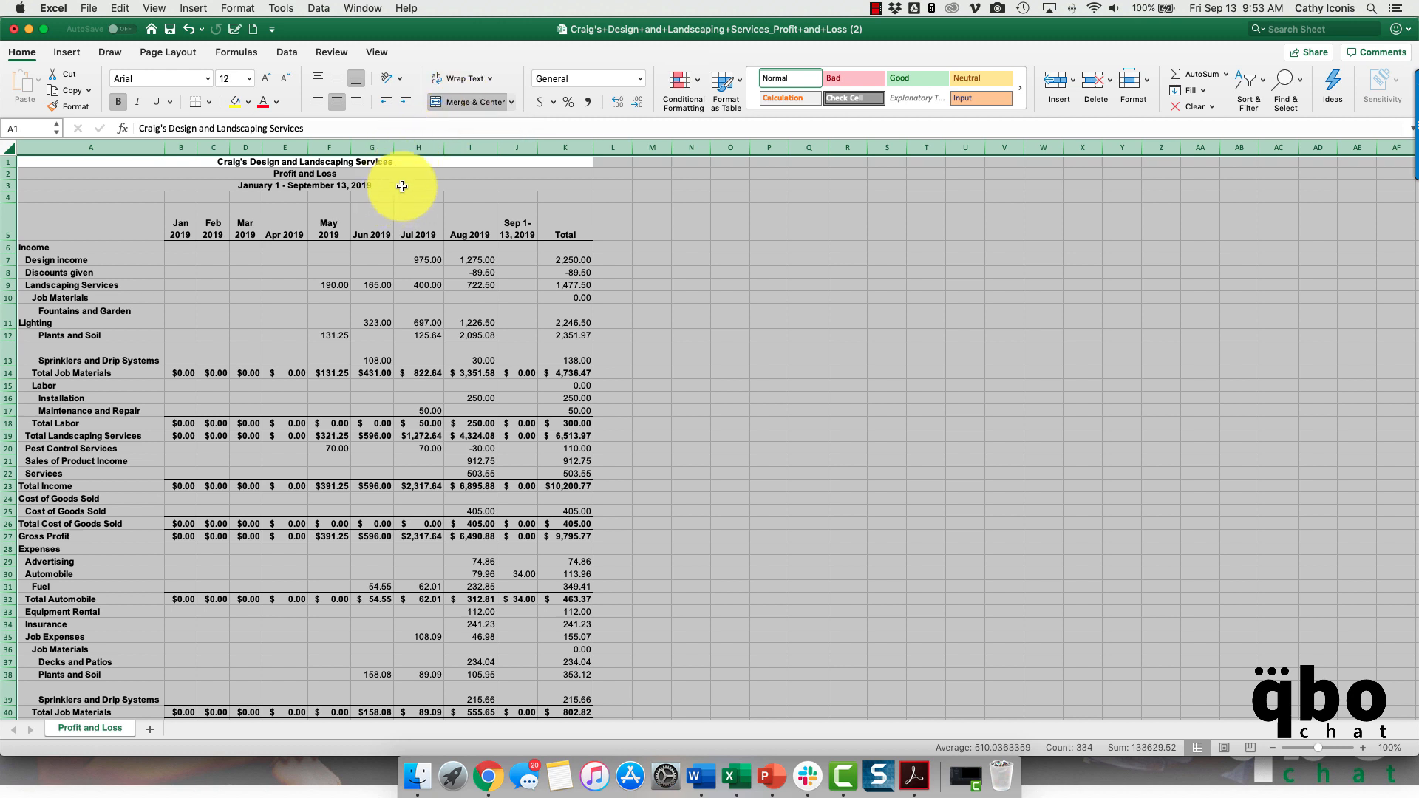
- Unmerge the monthly report's title cells and remove text wrapping across the sheet, refitting the column widths to their contents
key("super+z")
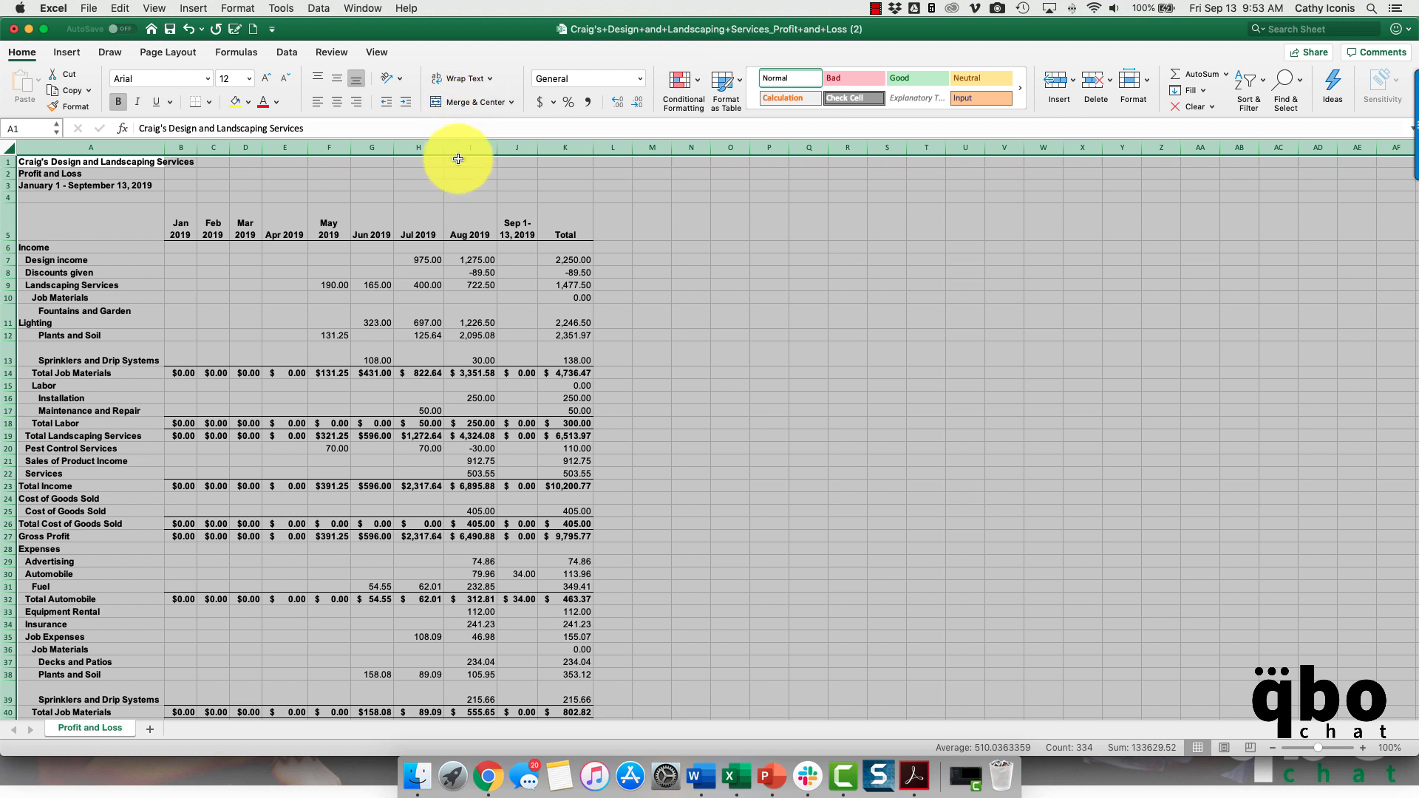
left_click(490, 79)
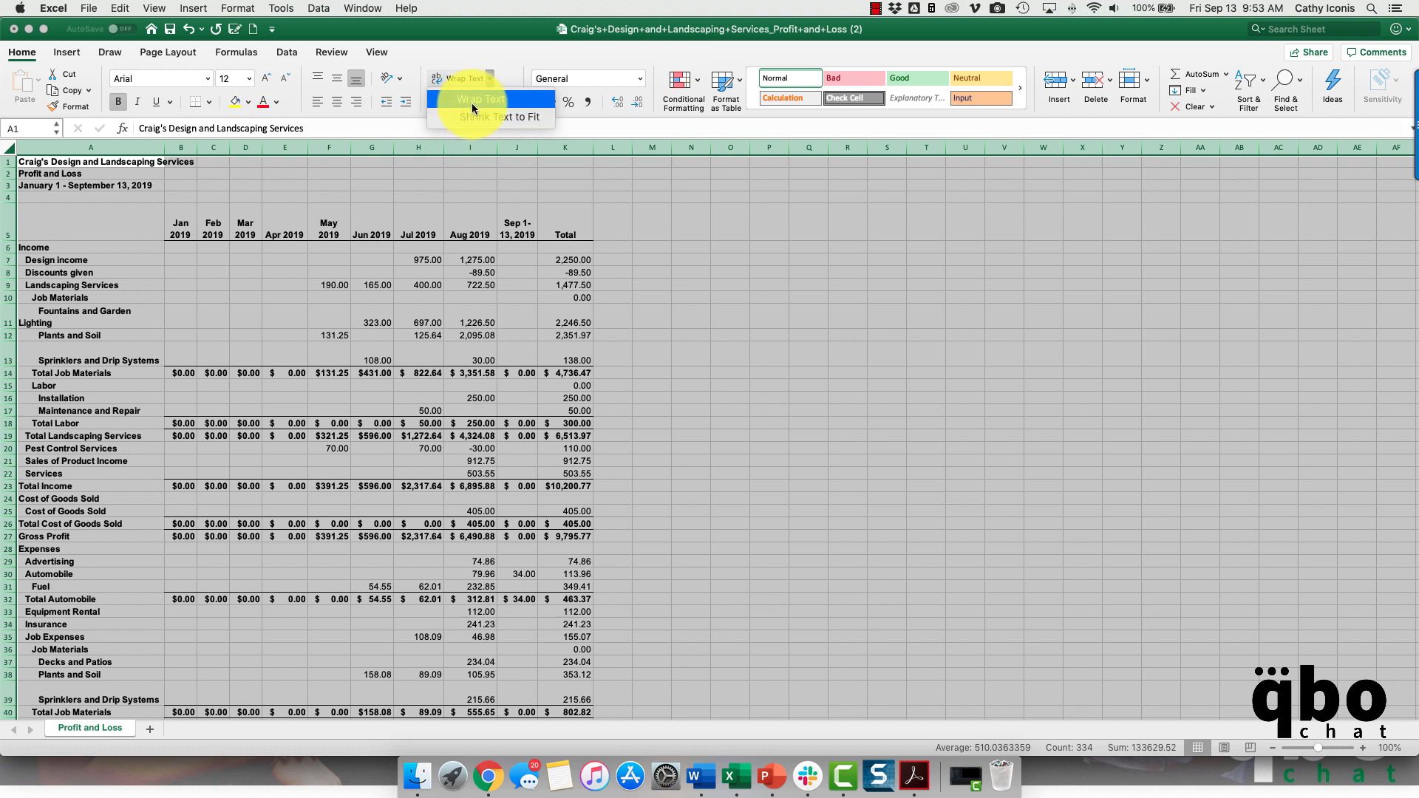
left_click(471, 99)
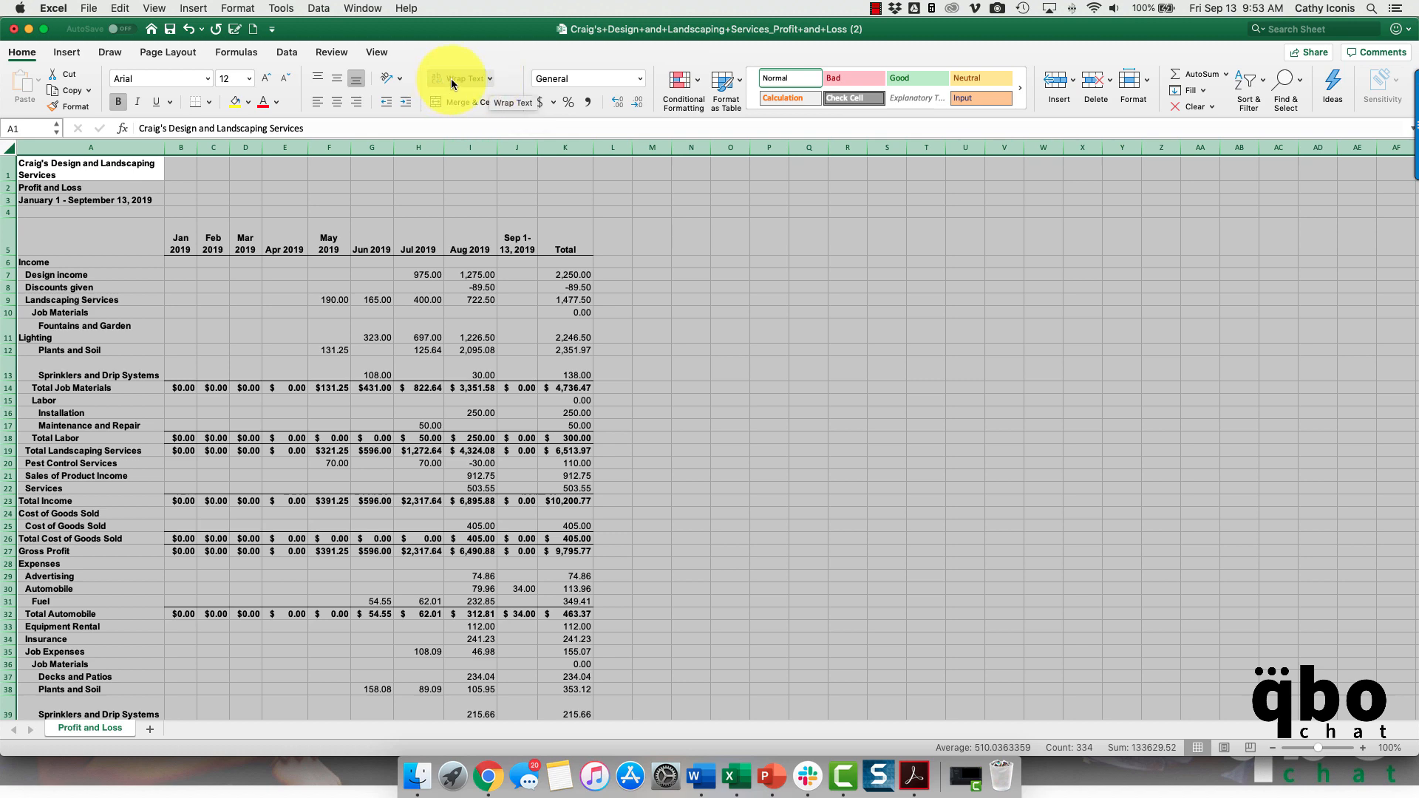
left_click(451, 79)
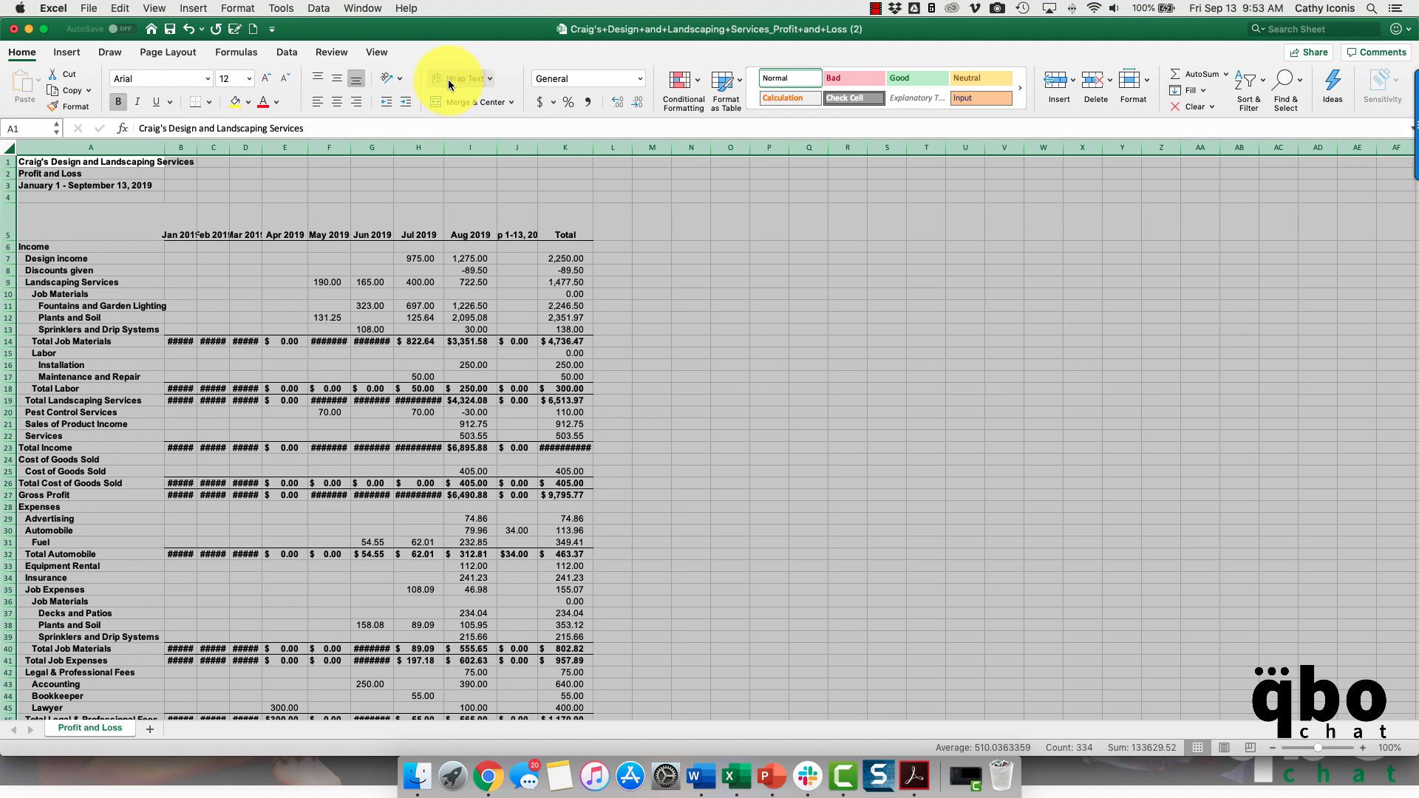
double_click(197, 143)
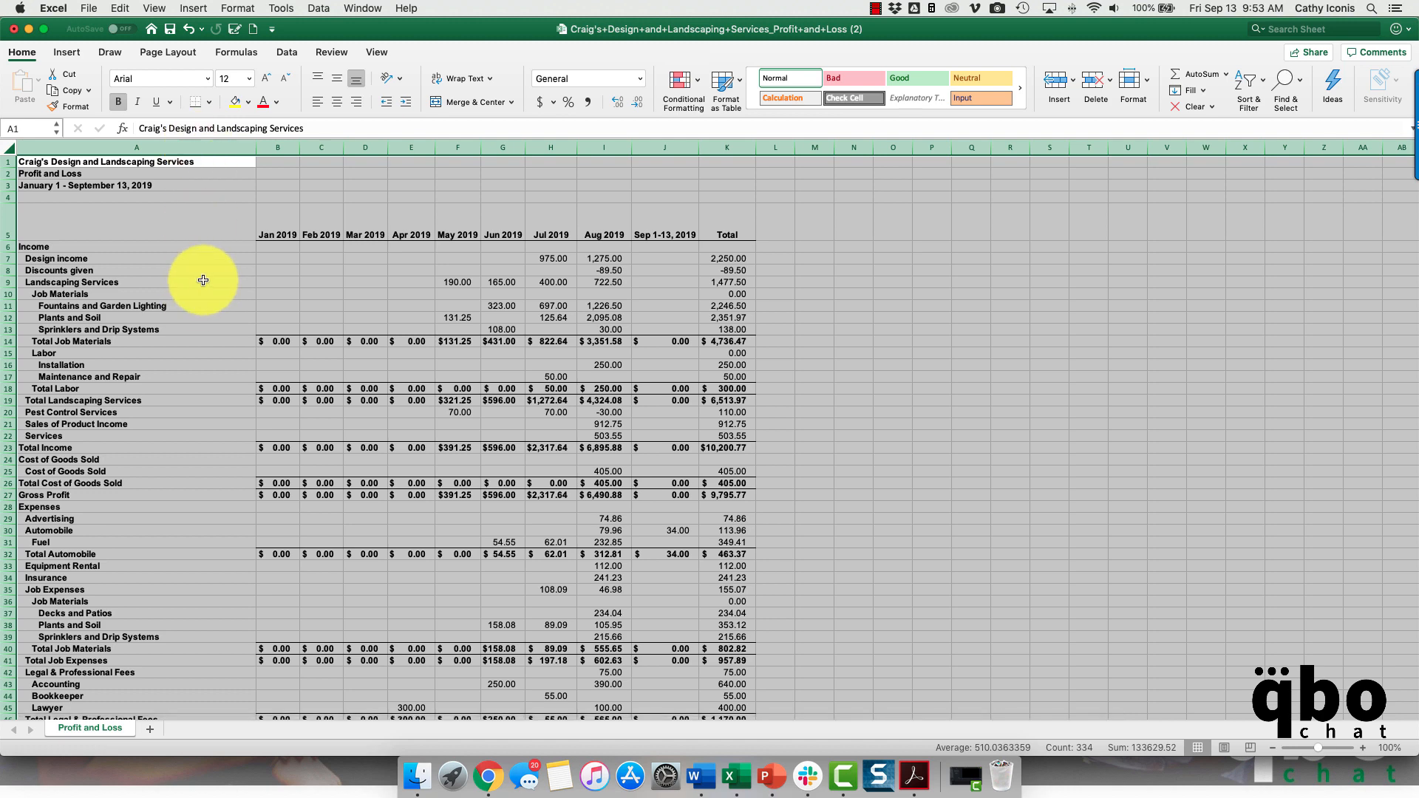
left_click(203, 280)
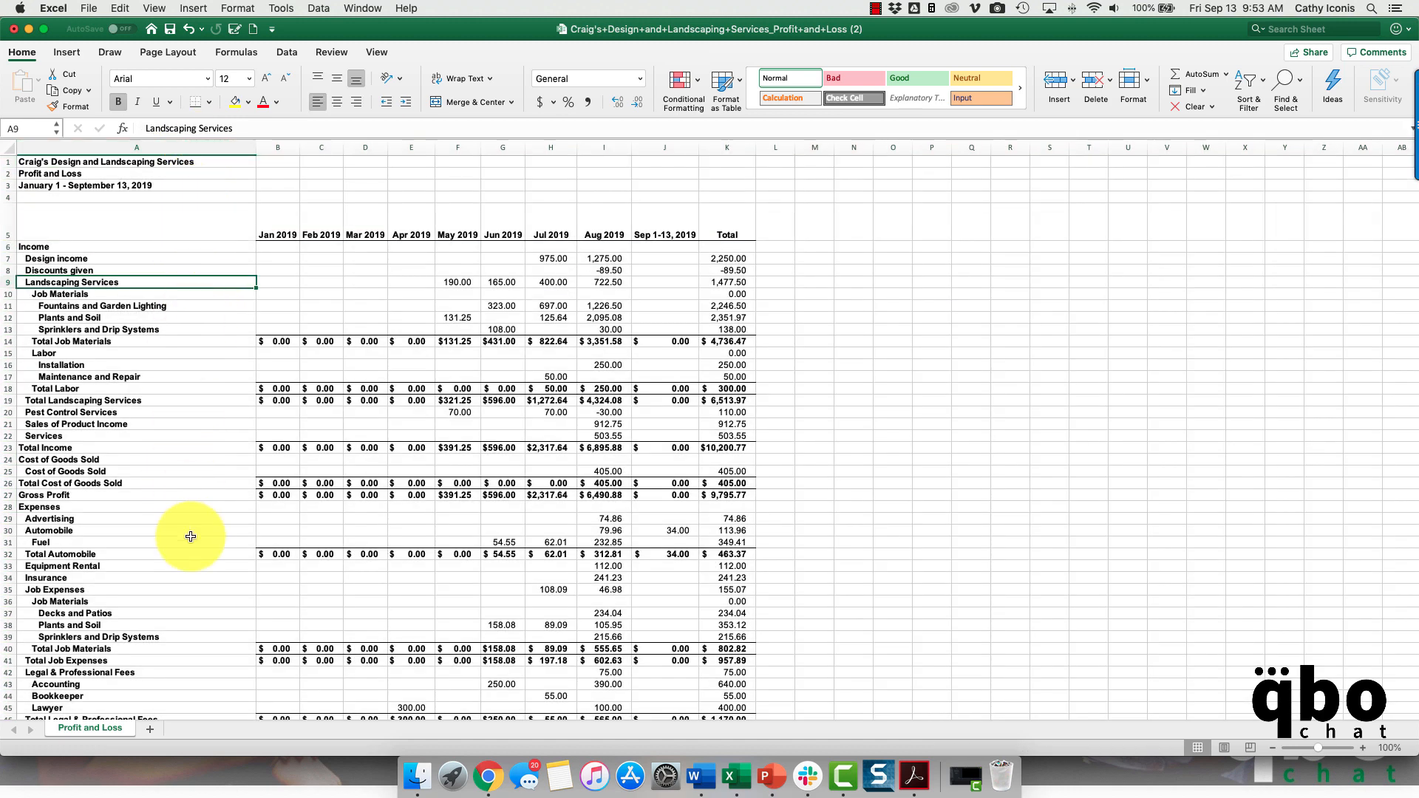
- Set columns B through K of the monthly report to one uniform width, about as wide as the Sep 1-13, 2019 column
scroll(191, 536, "down", 9)
scroll(191, 536, "up", 9)
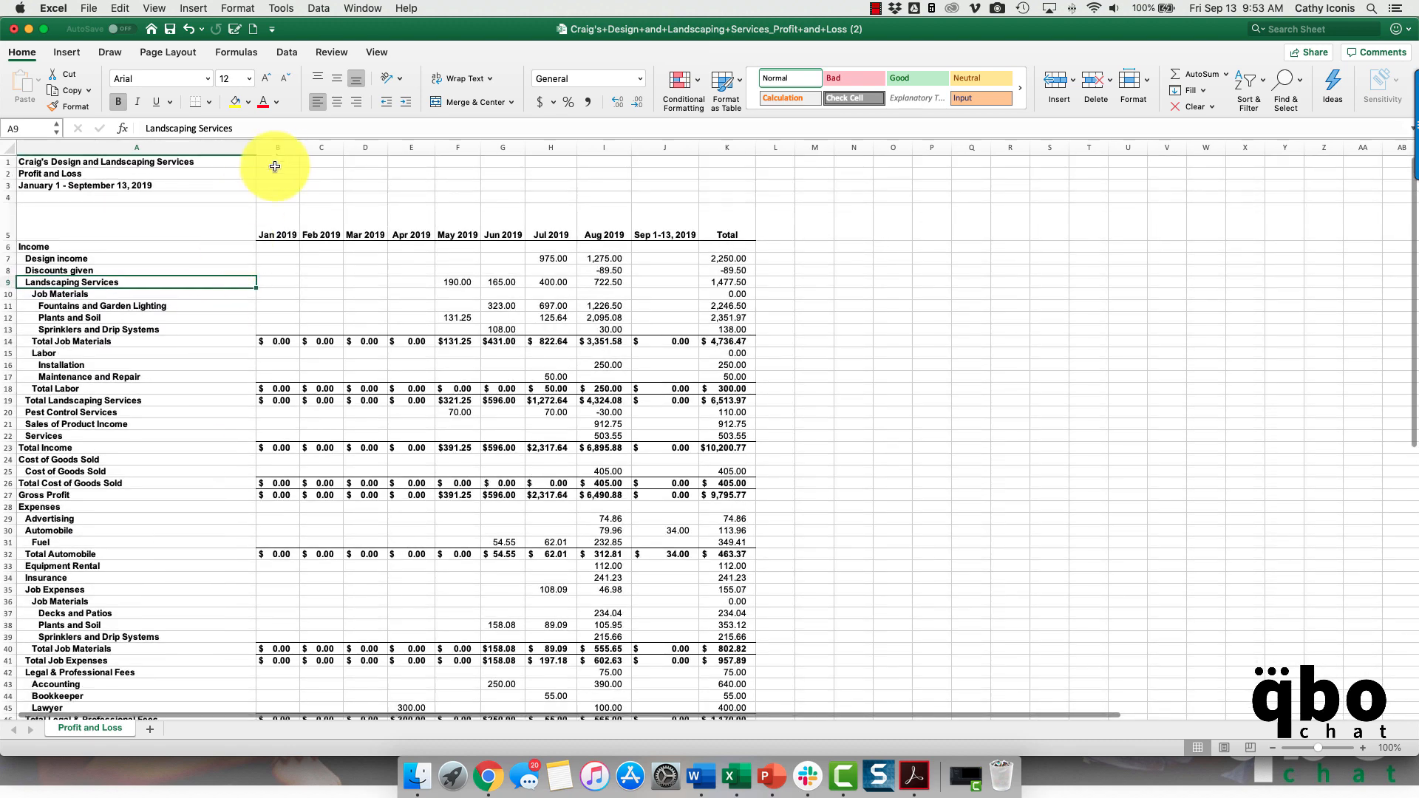
left_click_drag(278, 147, 729, 144)
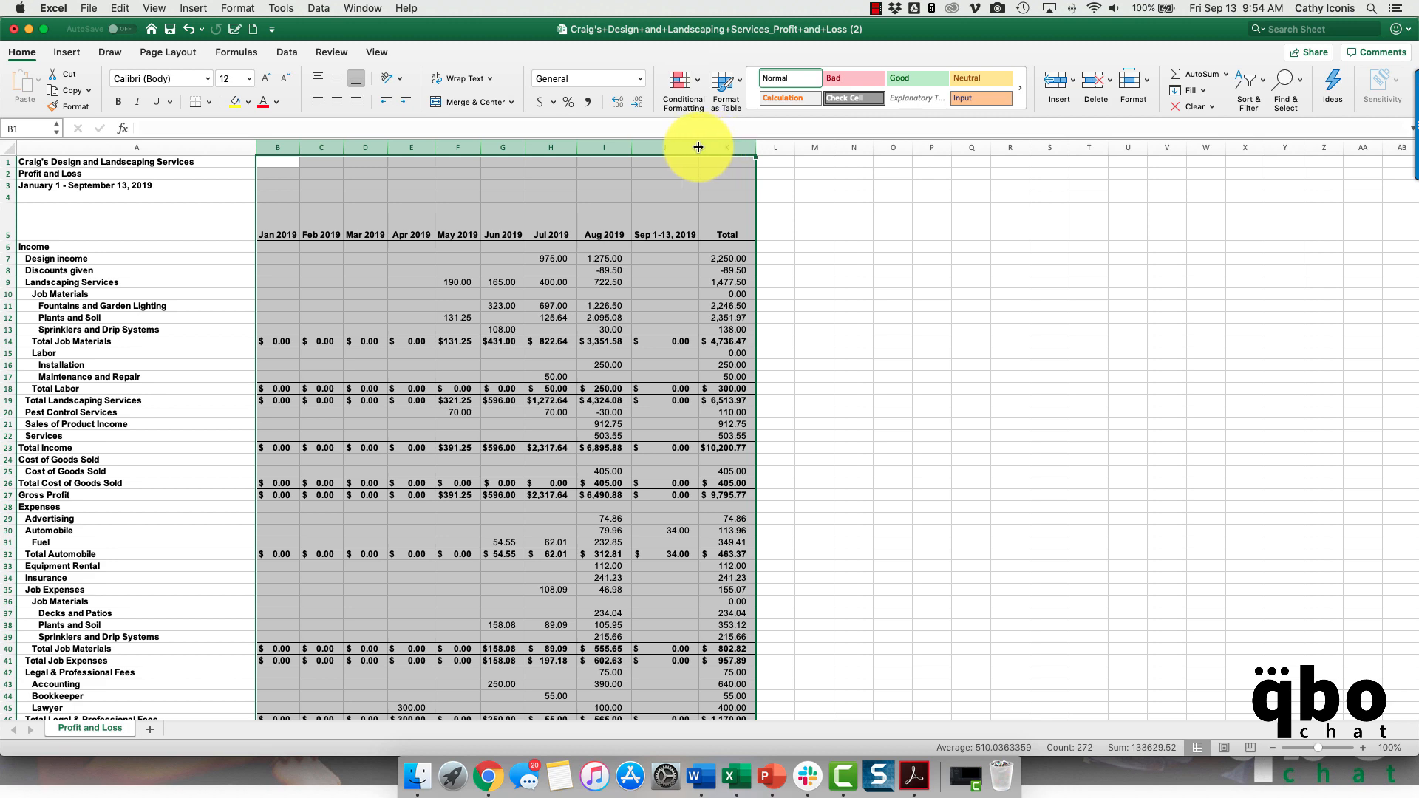
left_click_drag(699, 147, 700, 147)
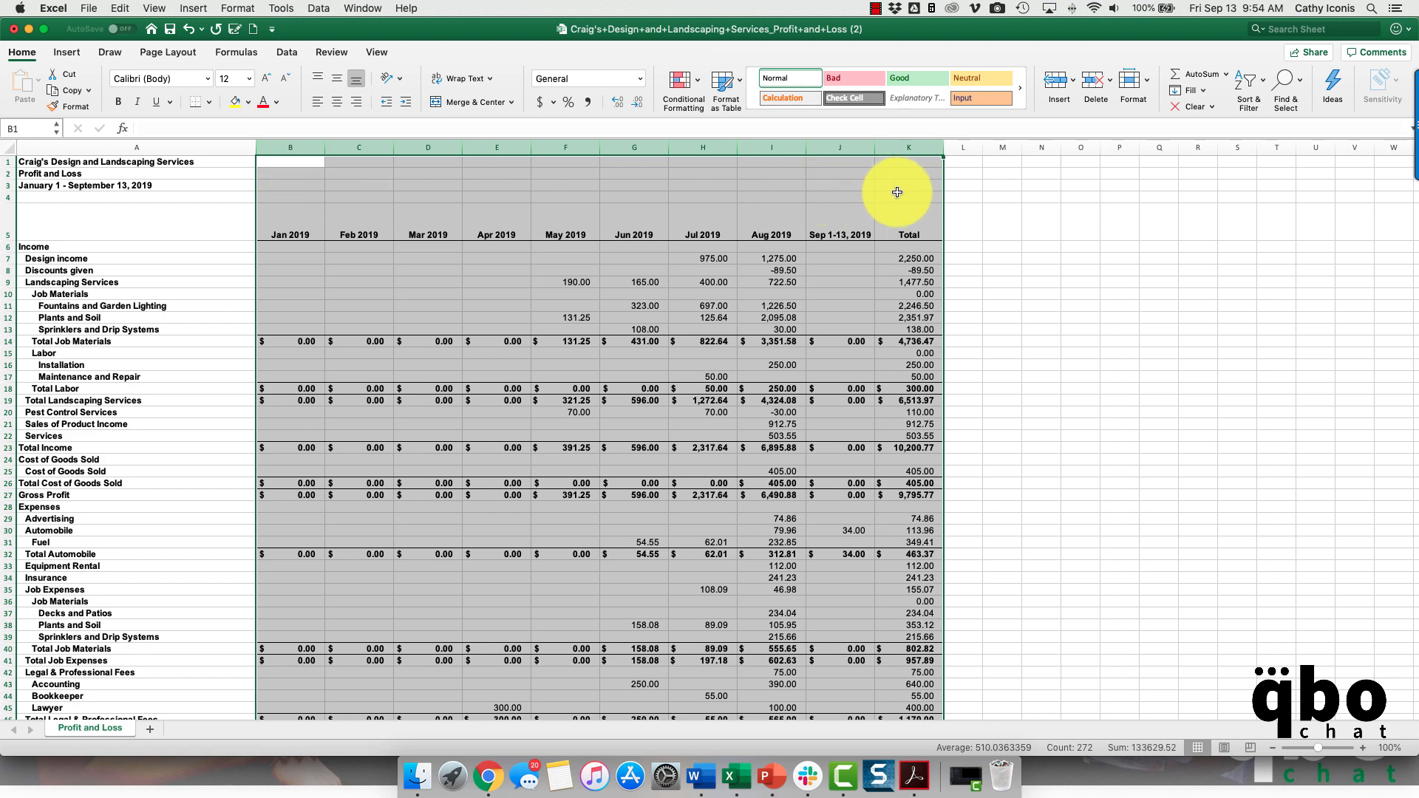
left_click(557, 437)
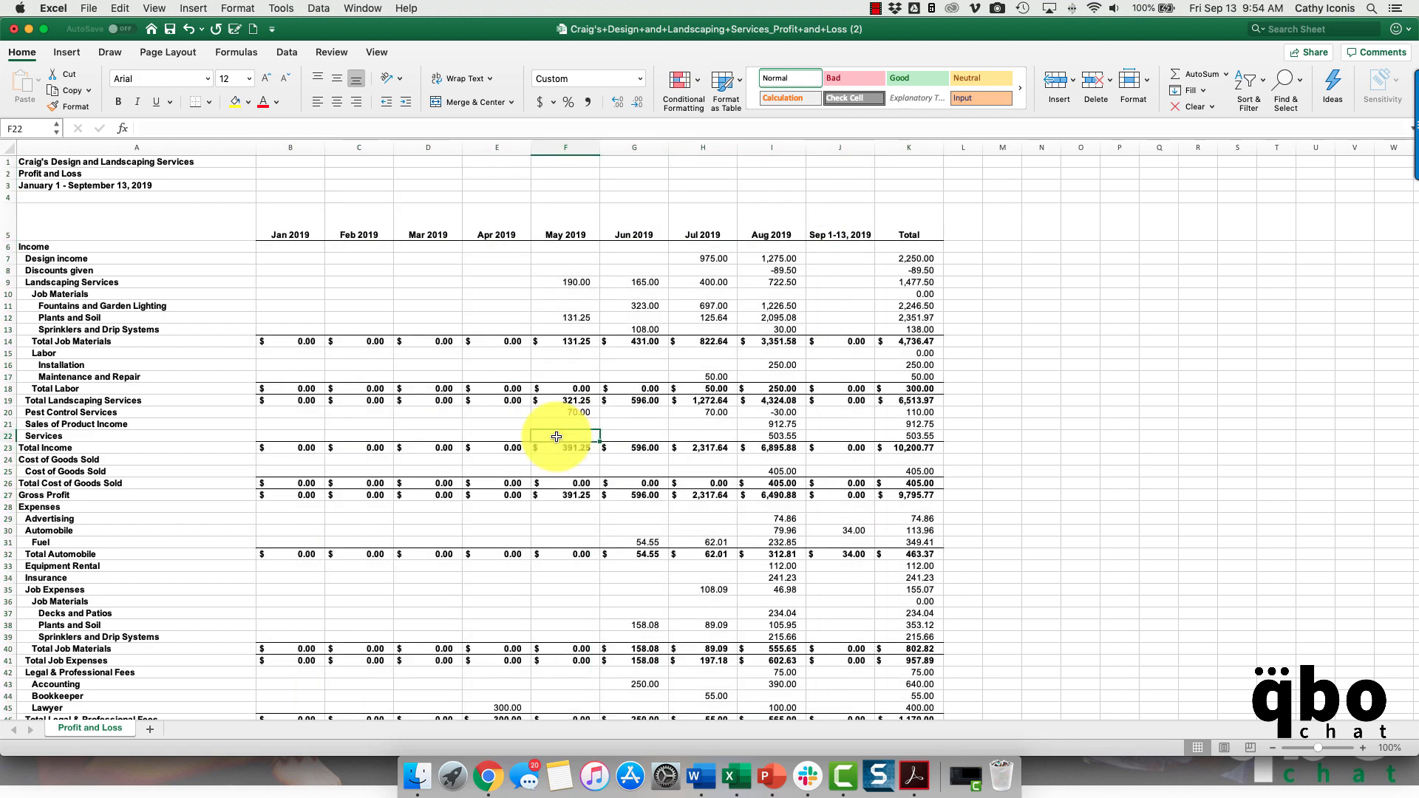
scroll(557, 436, "down", 10)
scroll(556, 436, "up", 6)
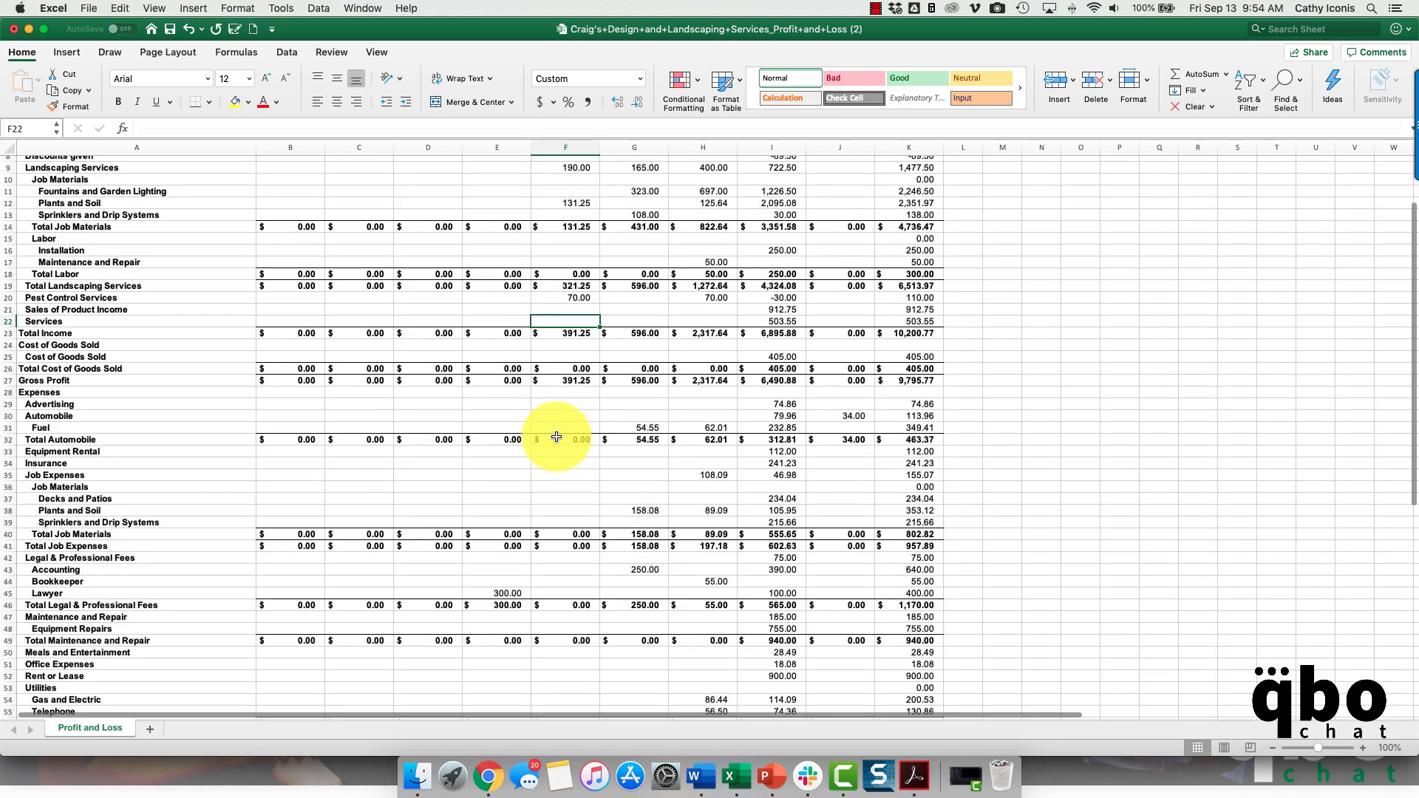
scroll(557, 437, "up", 3)
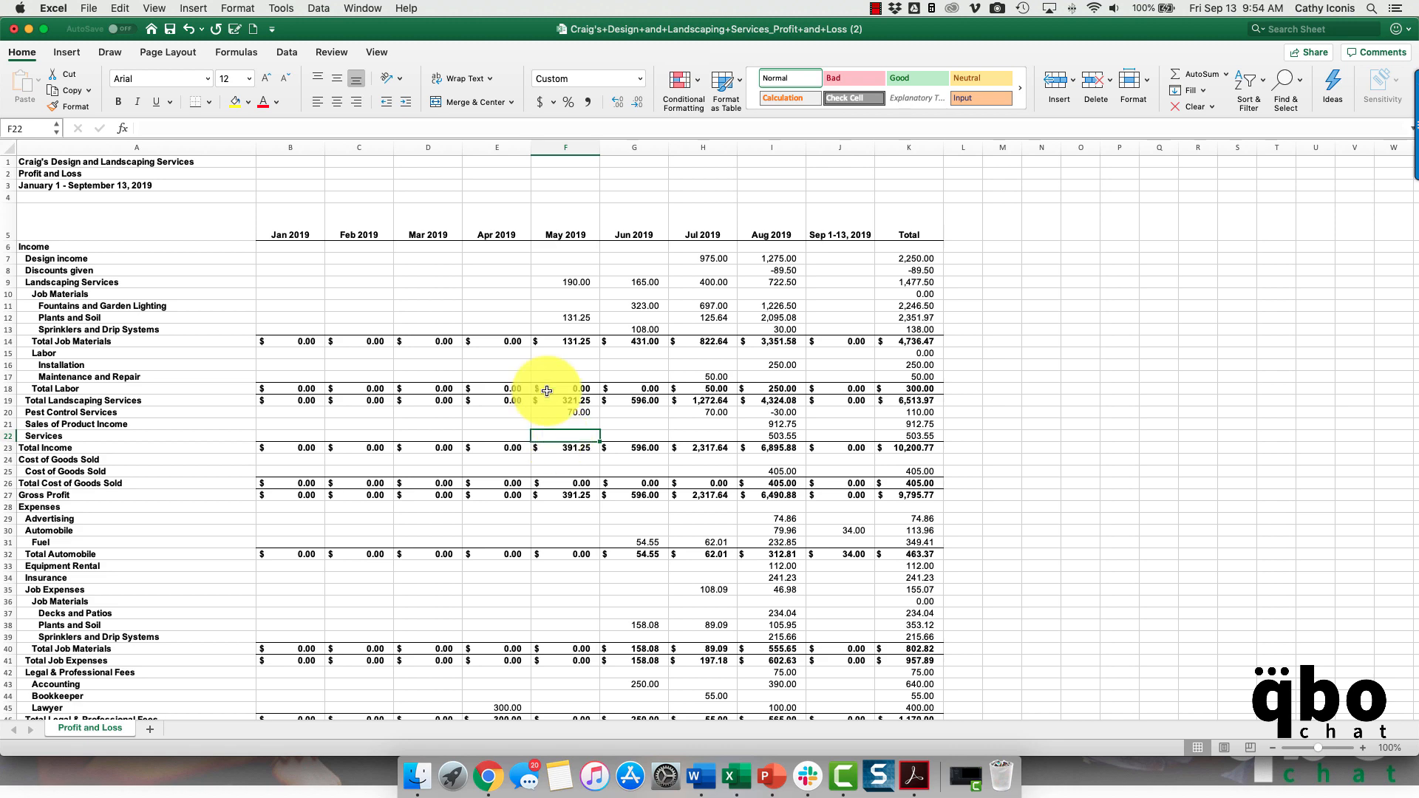
left_click(875, 8)
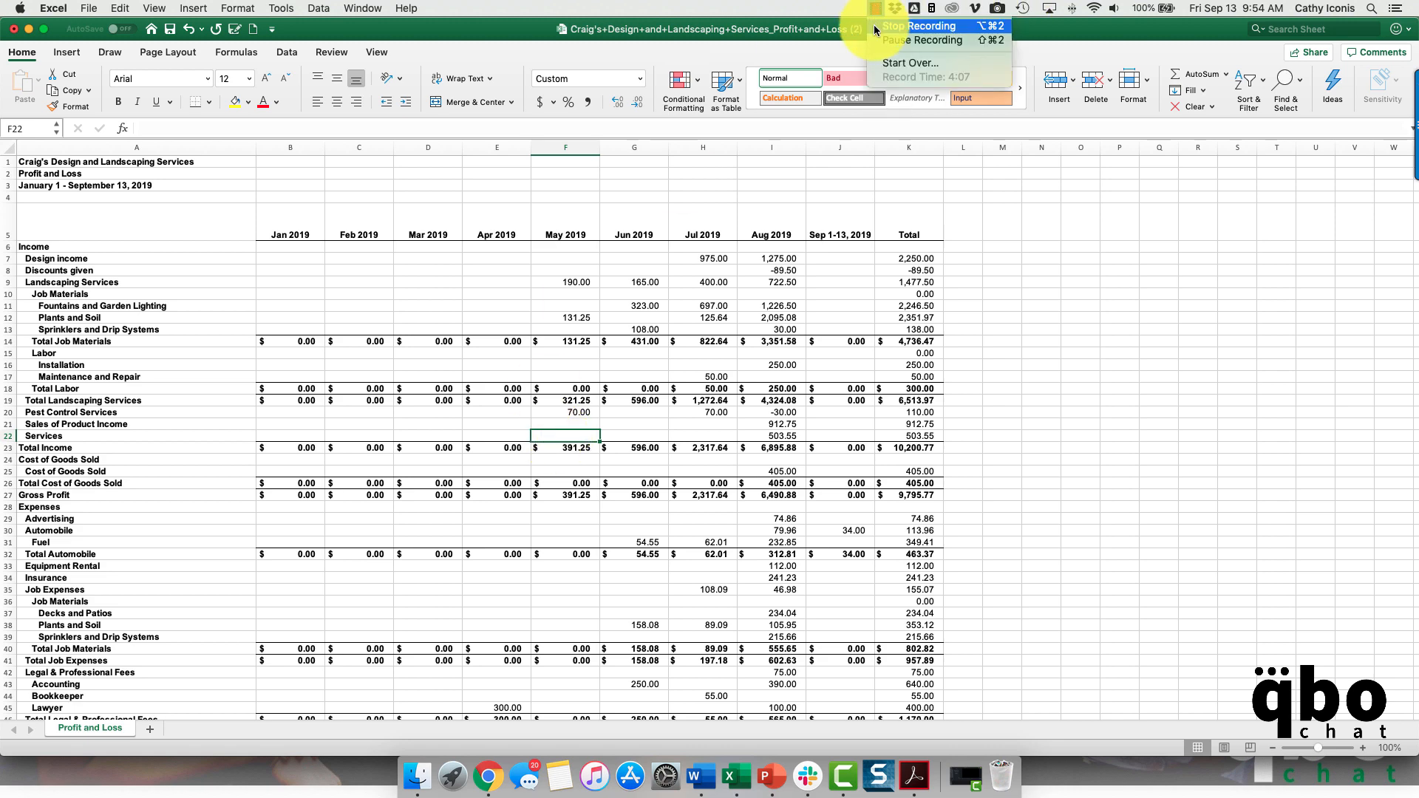